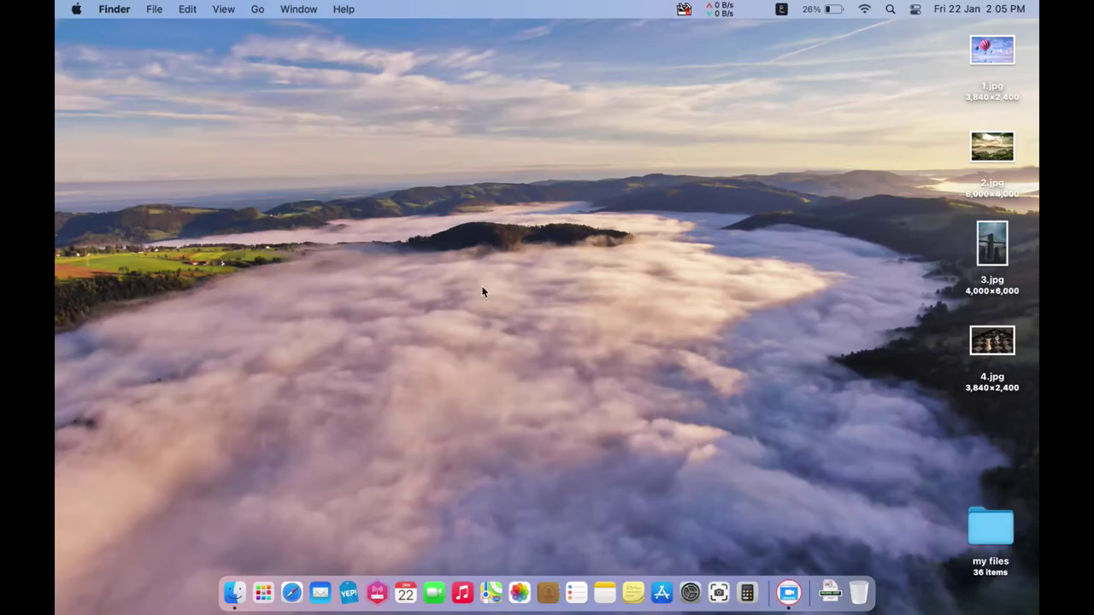
Launch Microsoft Word from the Productivity folder in Launchpad.
left_click(270, 582)
scroll(341, 448, "left", 5)
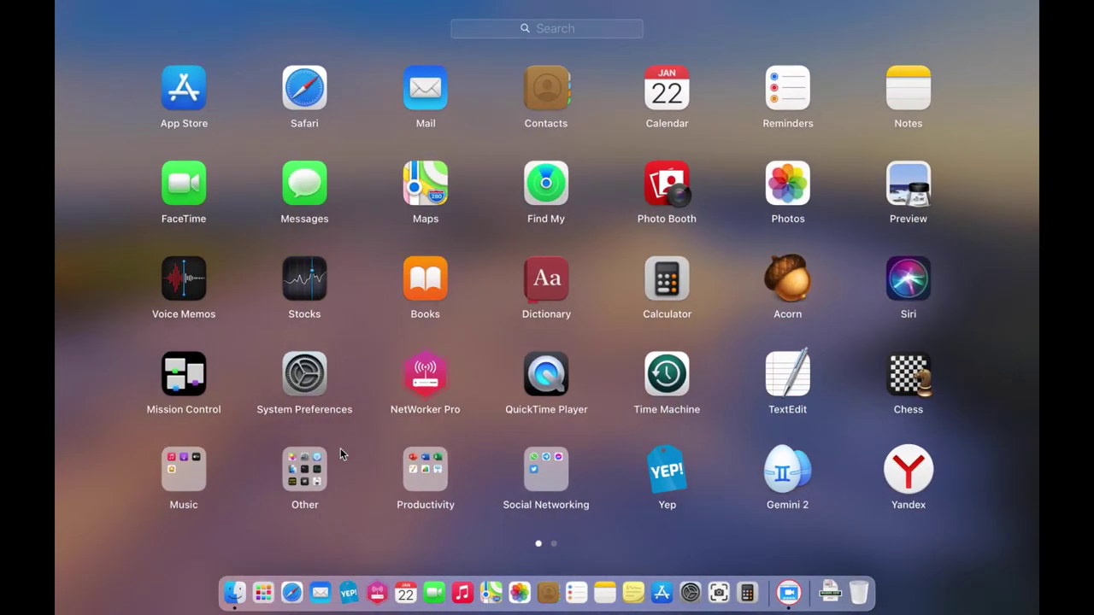
left_click(423, 470)
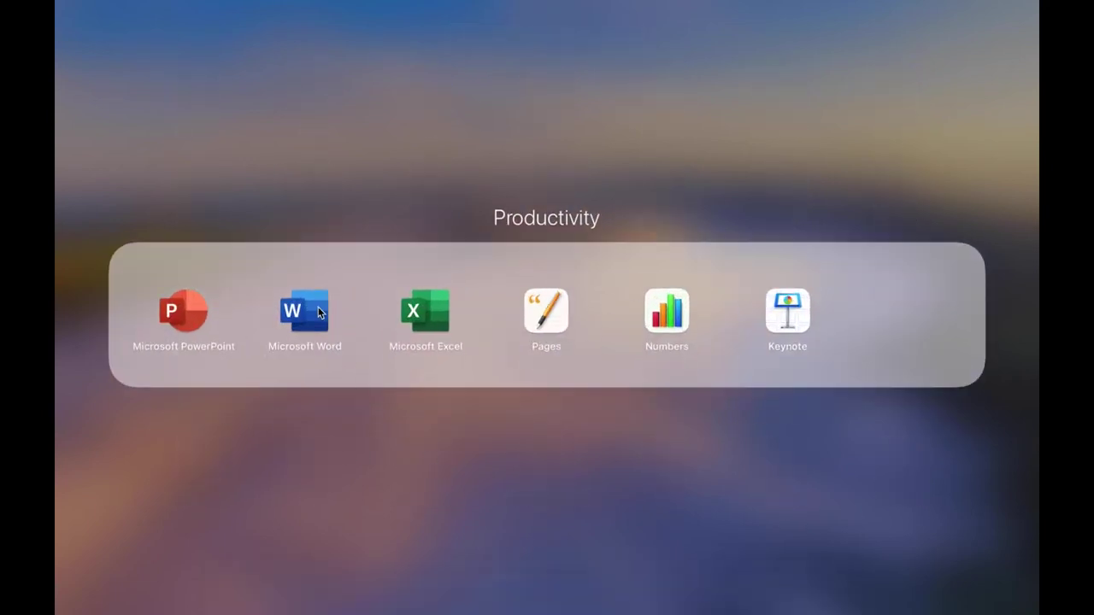
left_click(318, 309)
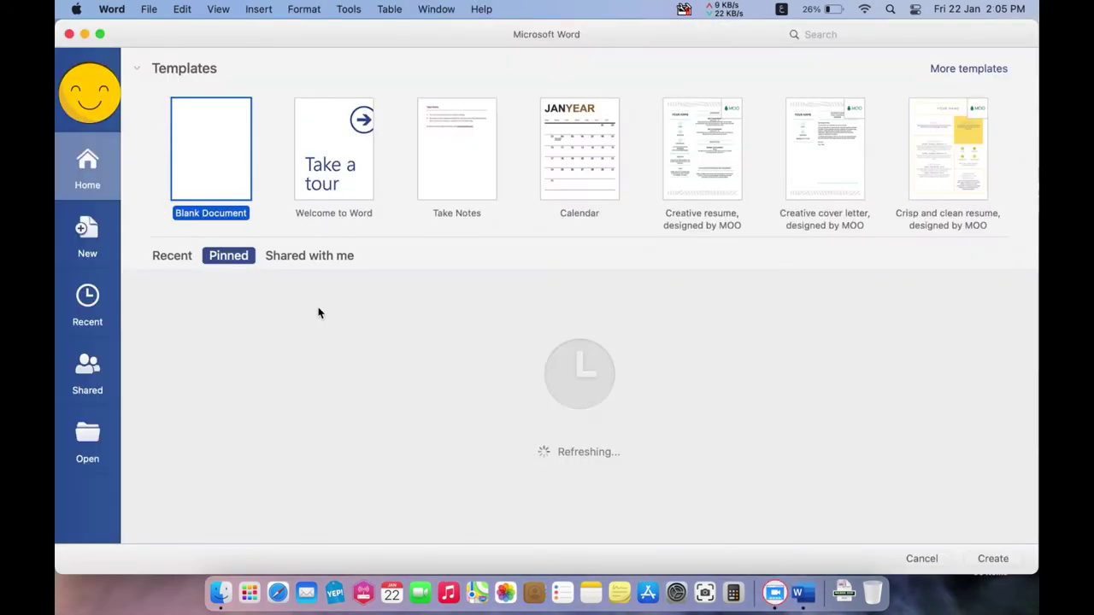
Create a blank document and insert a 2x2 table.
double_click(218, 152)
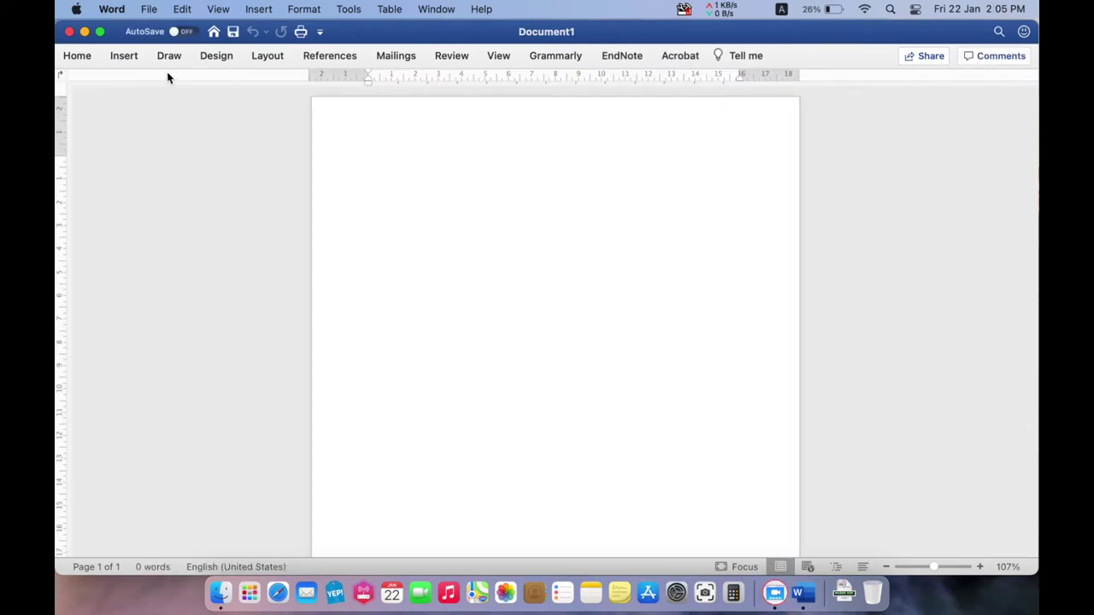
left_click(124, 55)
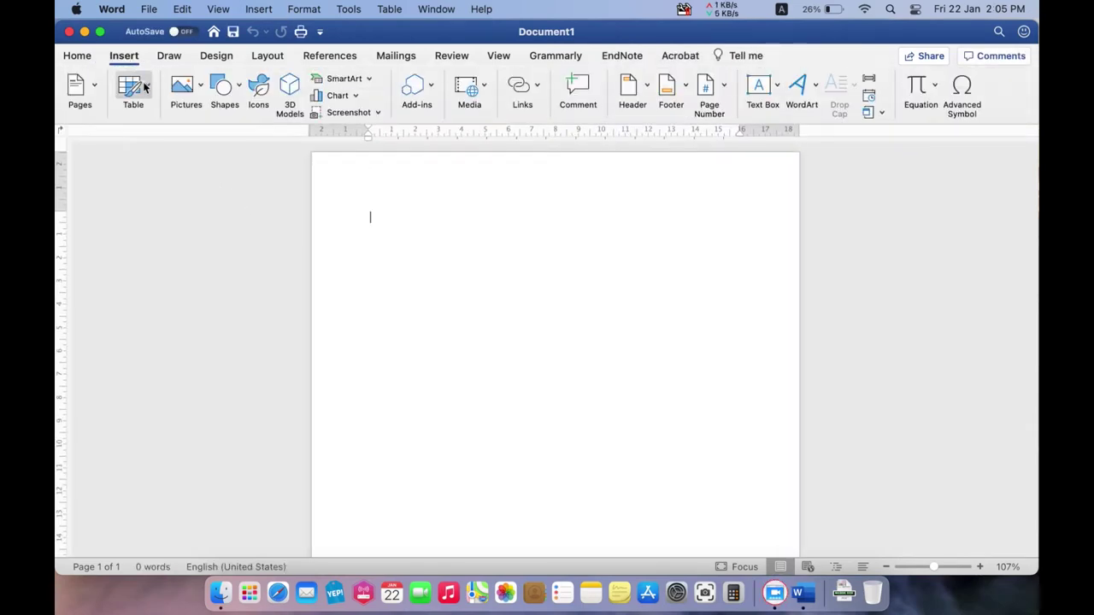
left_click(147, 93)
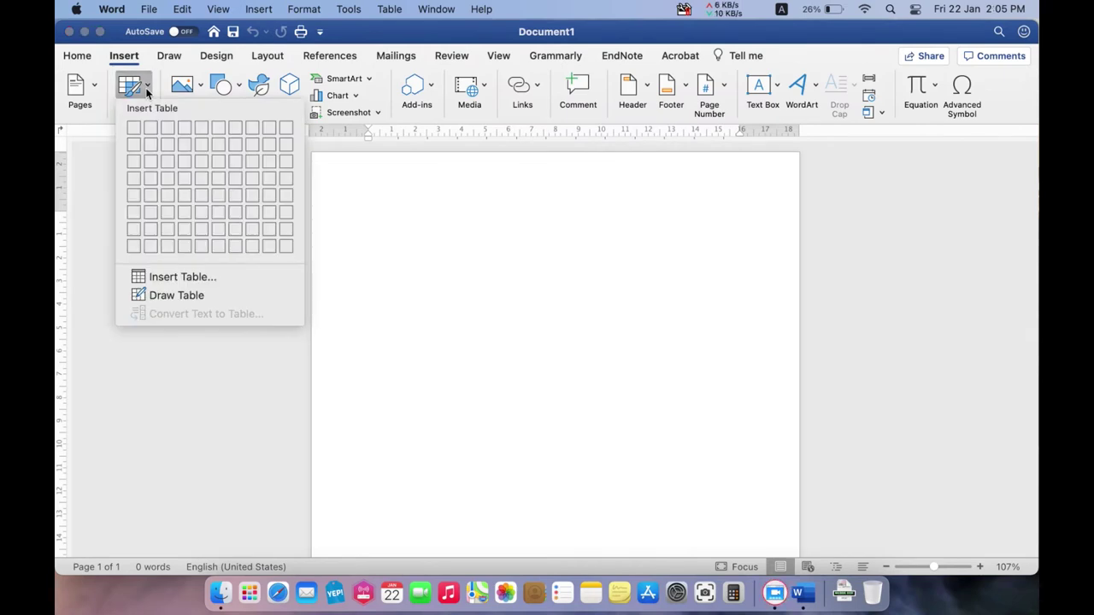
left_click(146, 145)
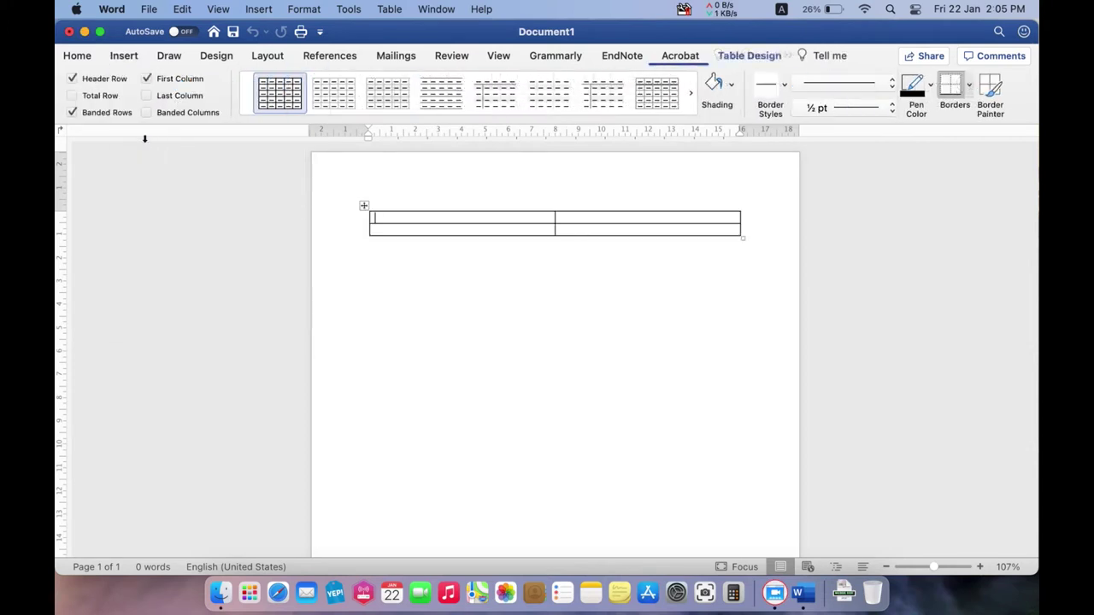
Add an empty line above the table and make both rows taller with line breaks.
key("Return")
left_click(382, 241)
key("Return")
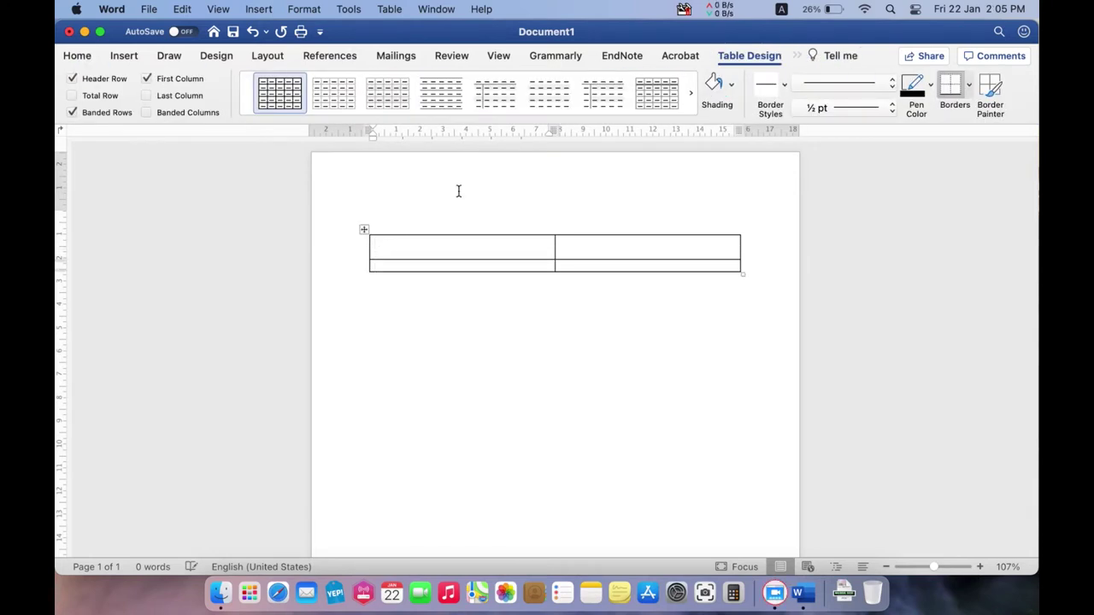
left_click(577, 251)
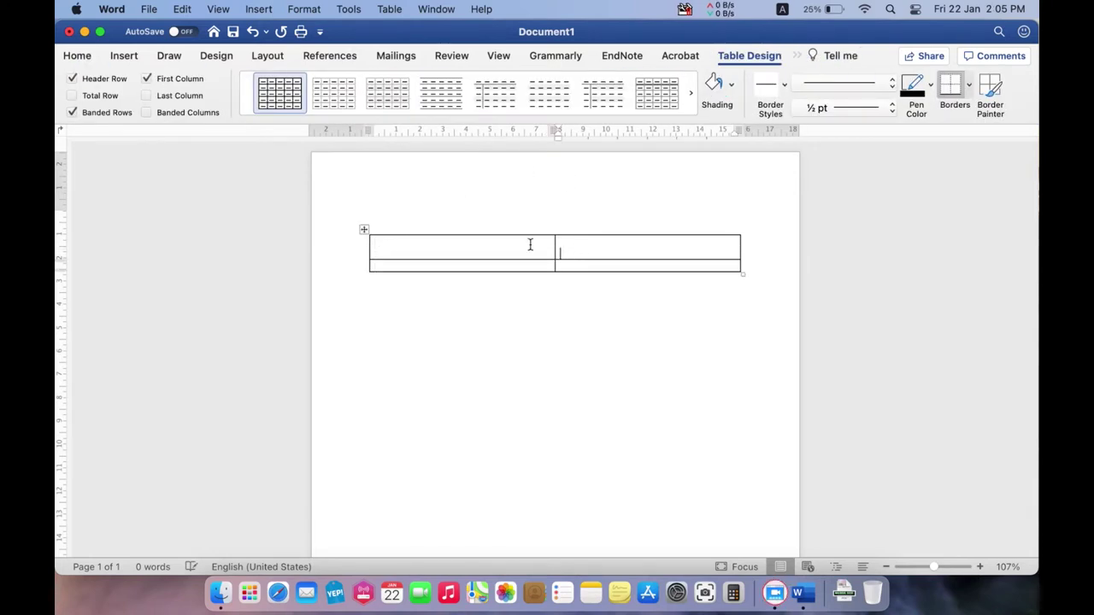
key("Return")
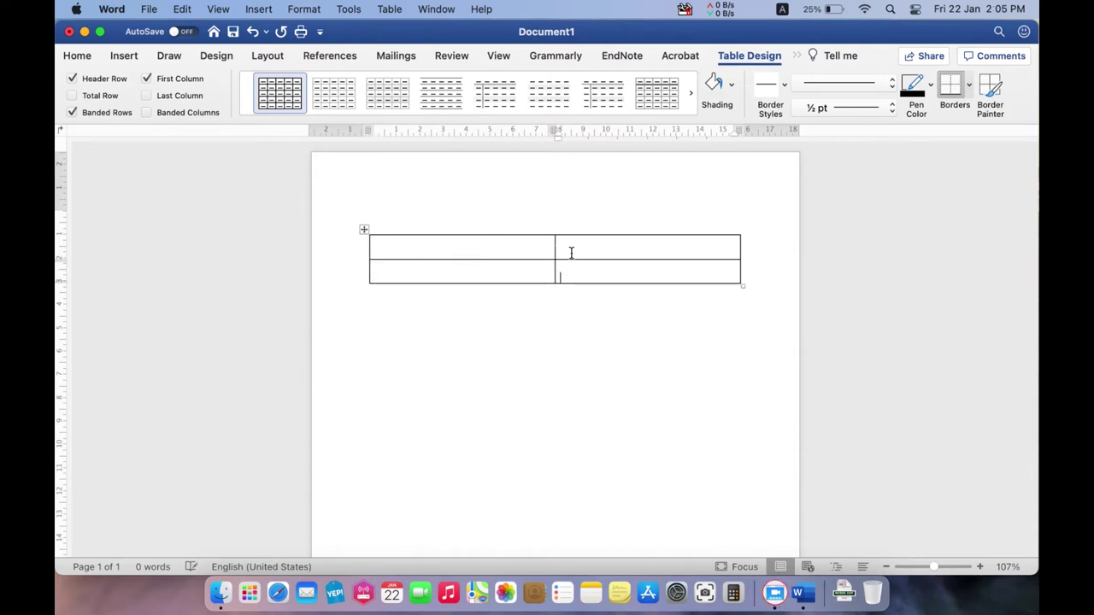
Narrow the Word window to reveal desktop photos 1.jpg through 4.jpg.
left_click_drag(1038, 220, 660, 224)
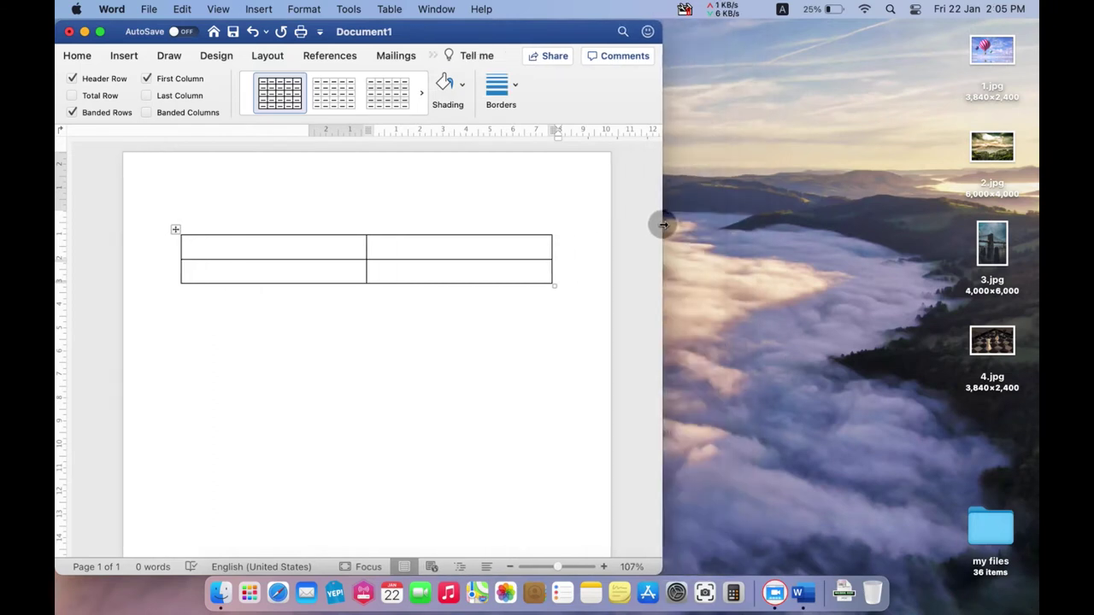
left_click(985, 53)
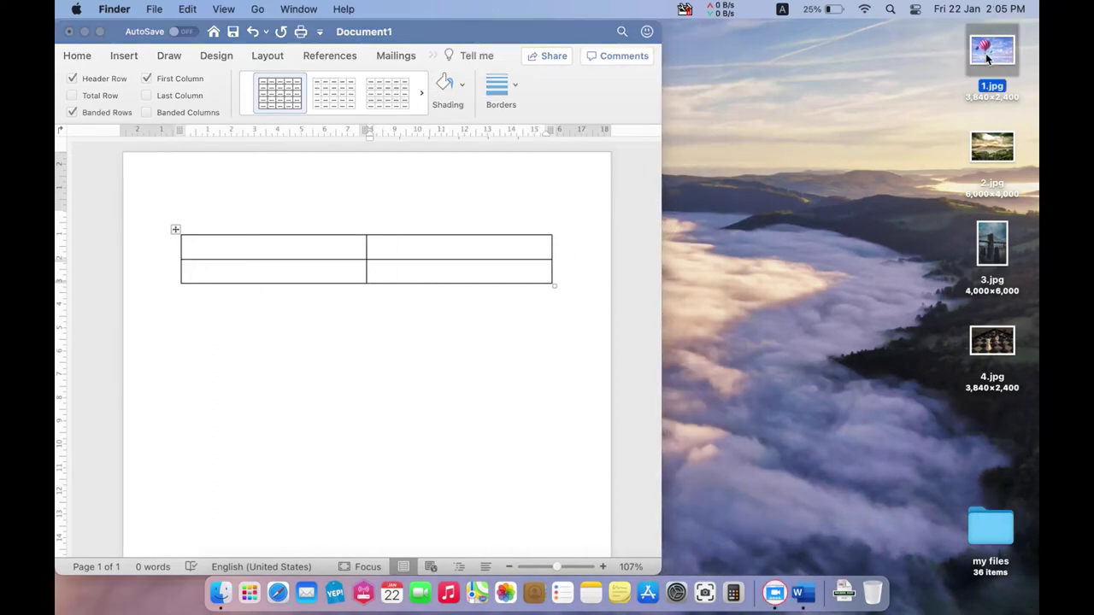
left_click(990, 159)
left_click(992, 242)
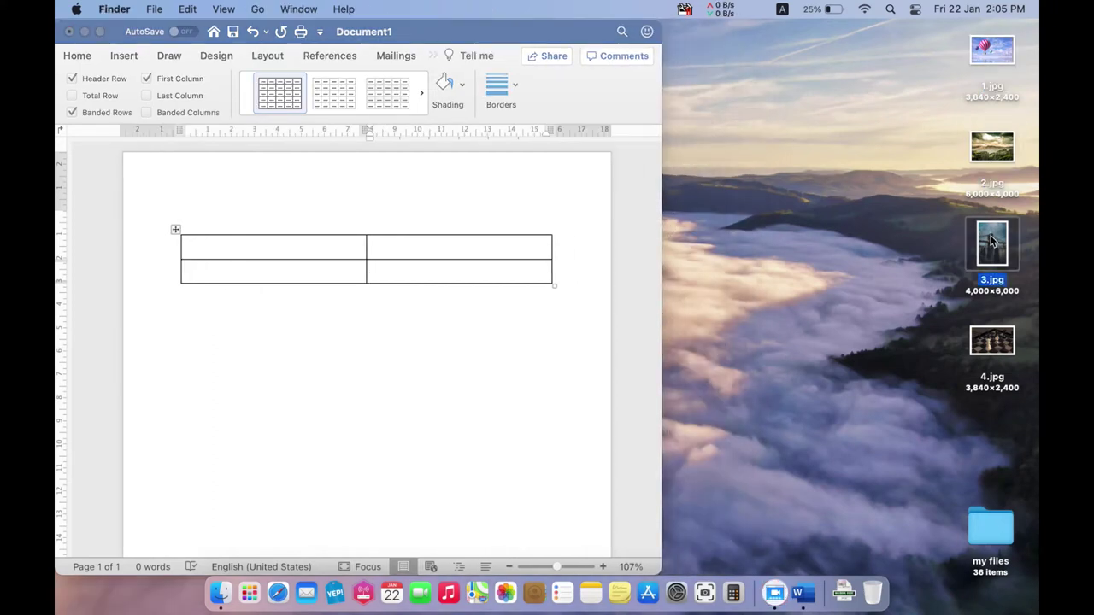
left_click(987, 342)
left_click(998, 44)
Place balloon photo 1.jpg in the top-left cell, shrunk to 7.32 × 4.58 cm.
left_click_drag(999, 45, 297, 250)
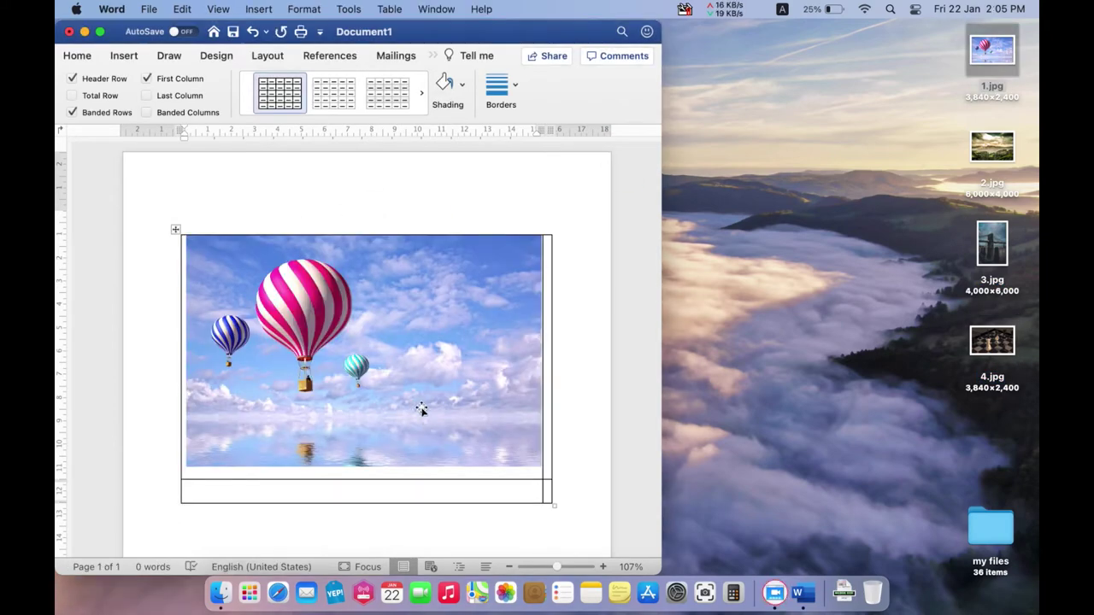
left_click(408, 381)
left_click_drag(554, 468, 356, 333)
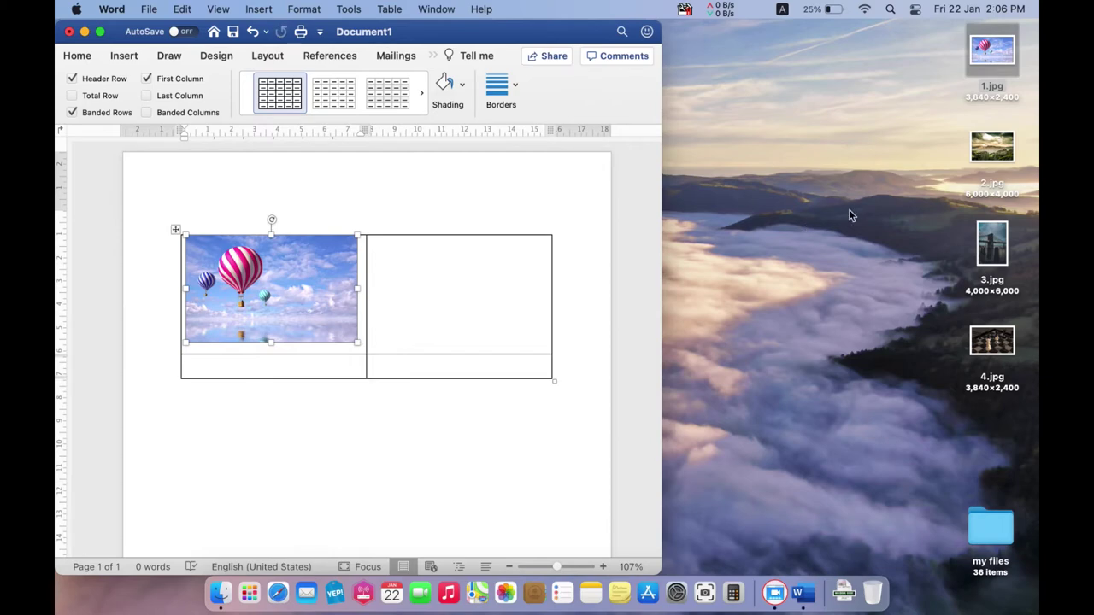
left_click_drag(992, 147, 461, 275)
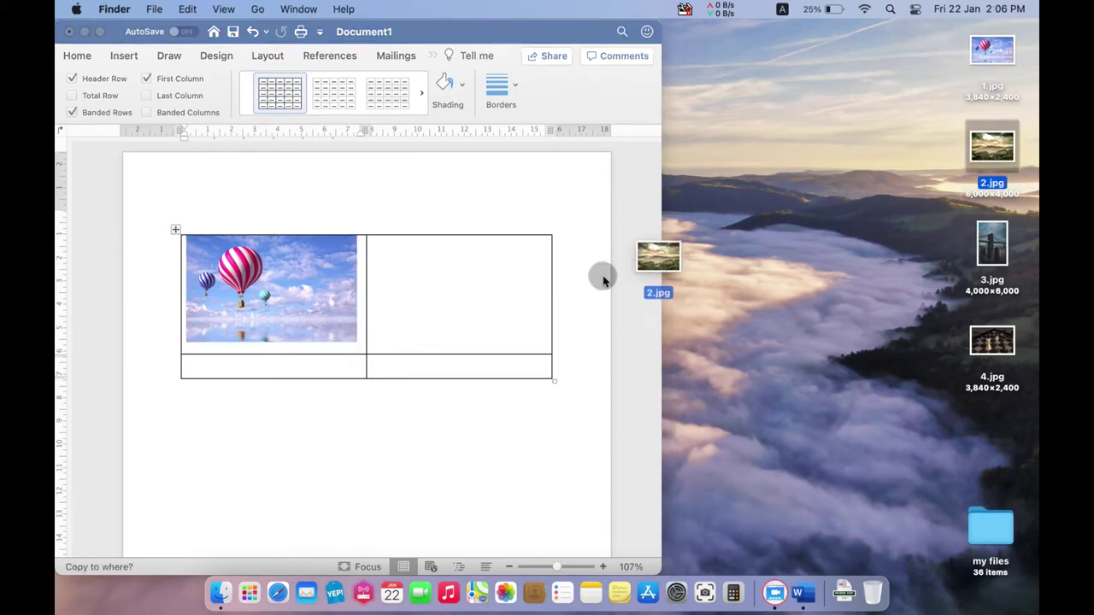
Drop mountain photo 2.jpg into the top-right cell and shrink it to fit.
left_click_drag(462, 275, 456, 248)
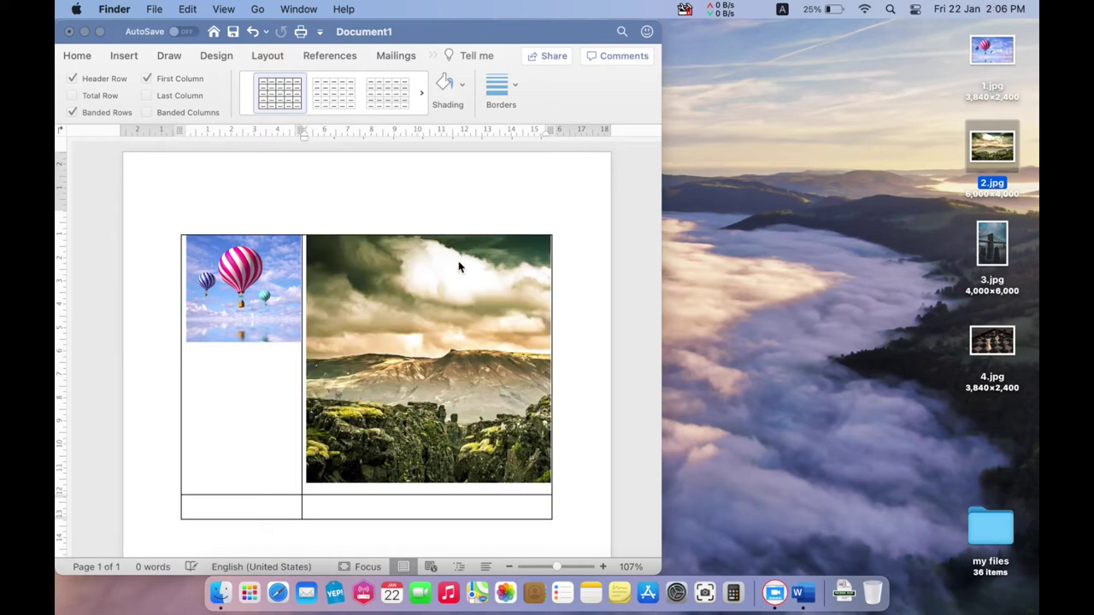
left_click(349, 453)
left_click_drag(307, 482, 413, 269)
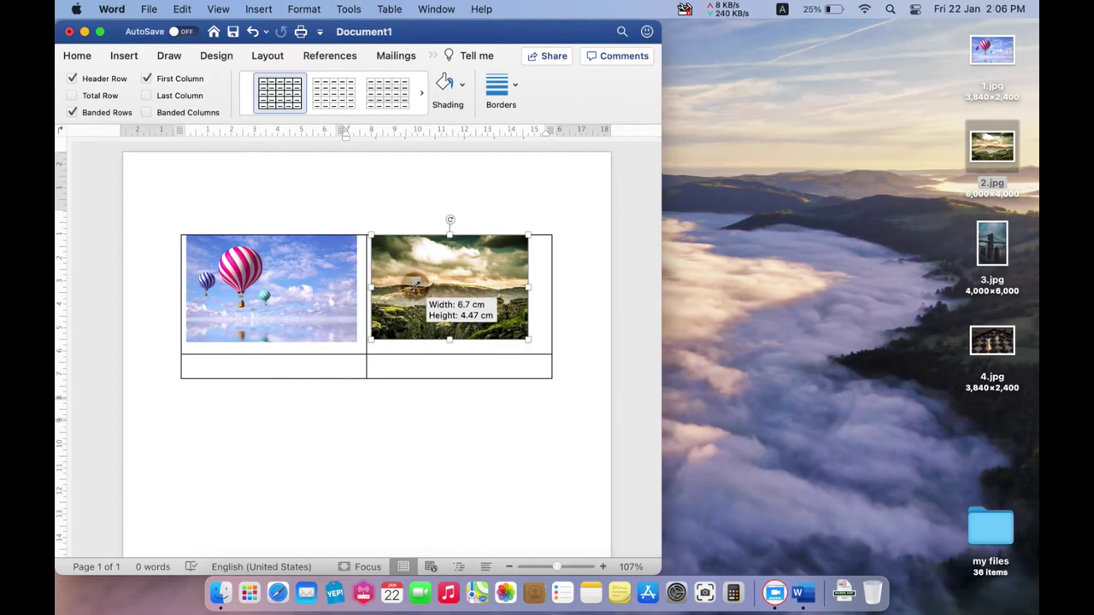
left_click_drag(413, 269, 398, 310)
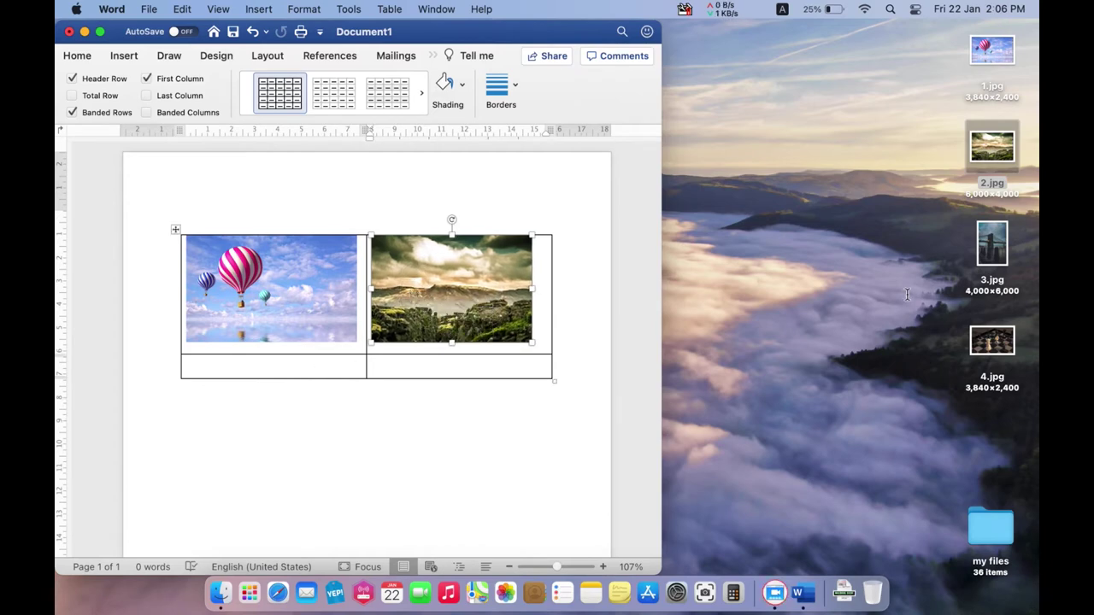
left_click(989, 262)
Insert bridge photo 3.jpg into the bottom-left cell, shrunk to 6.99 × 10.48 cm.
left_click_drag(993, 227, 272, 359)
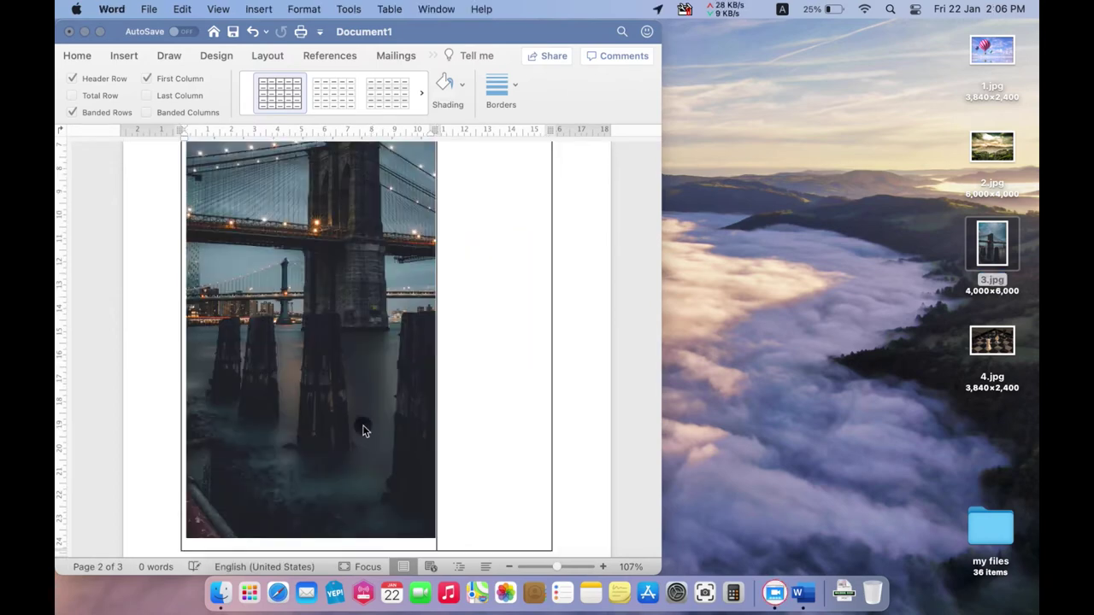
scroll(363, 427, "down", 5)
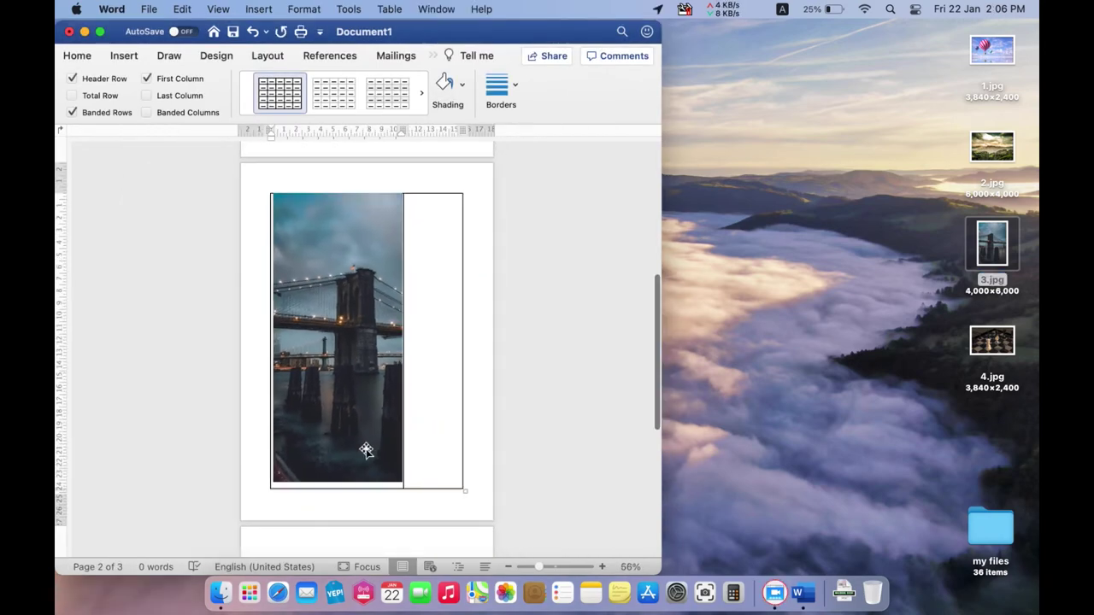
left_click_drag(466, 484, 358, 254)
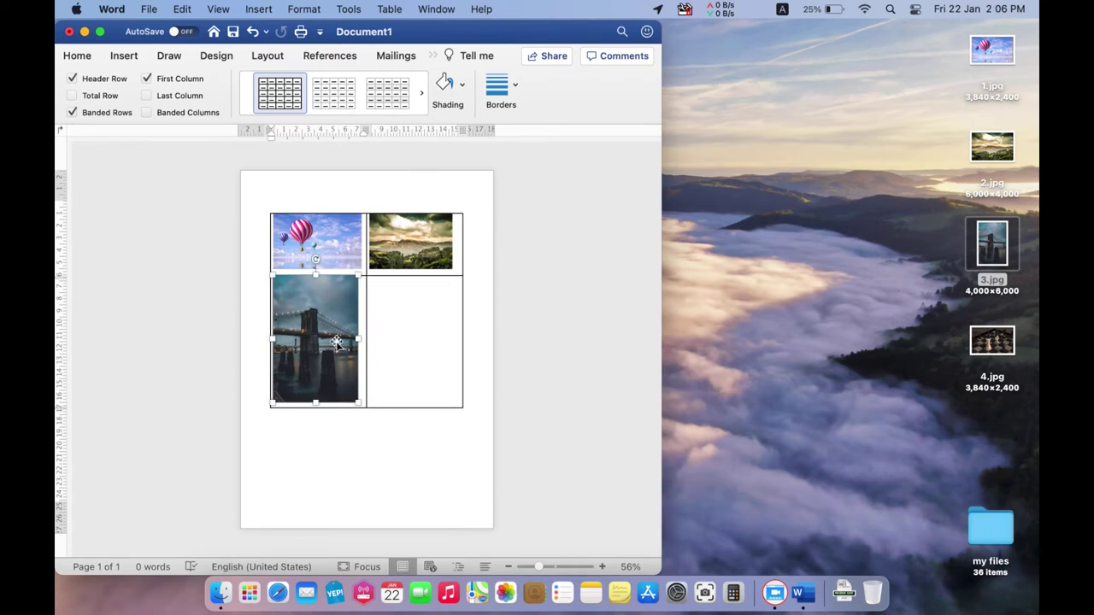
left_click(396, 342)
scroll(396, 342, "up", 5)
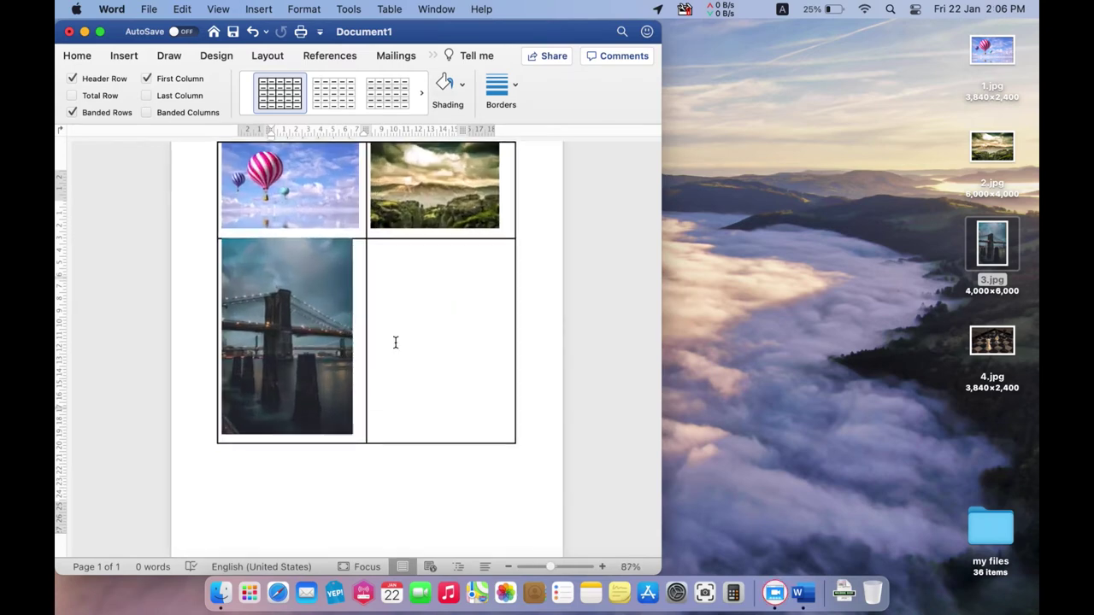
left_click(356, 322)
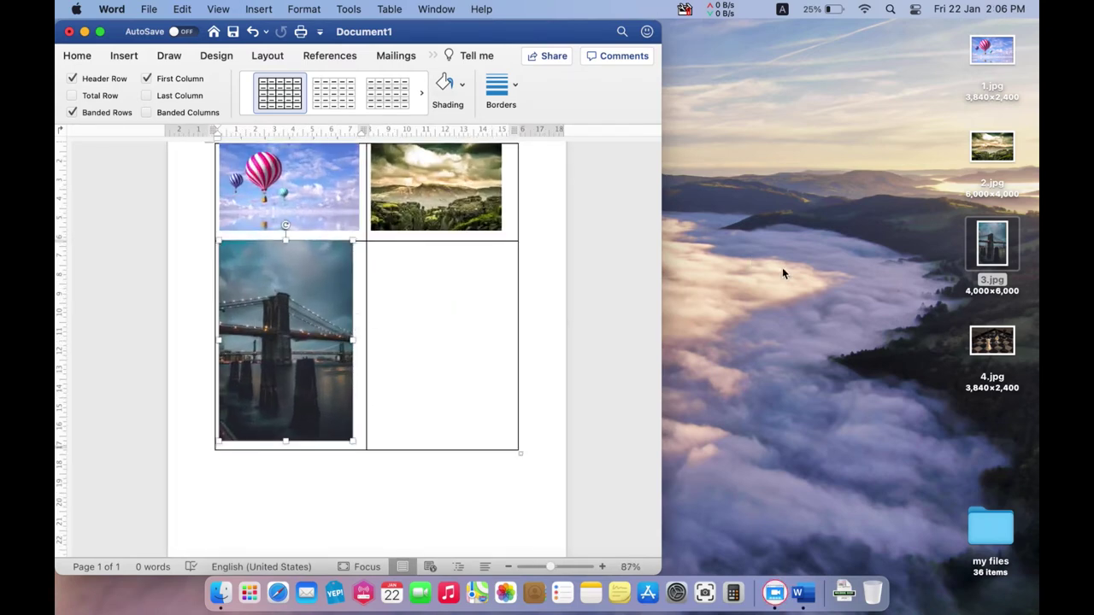
left_click(989, 335)
left_click_drag(1004, 342, 413, 246)
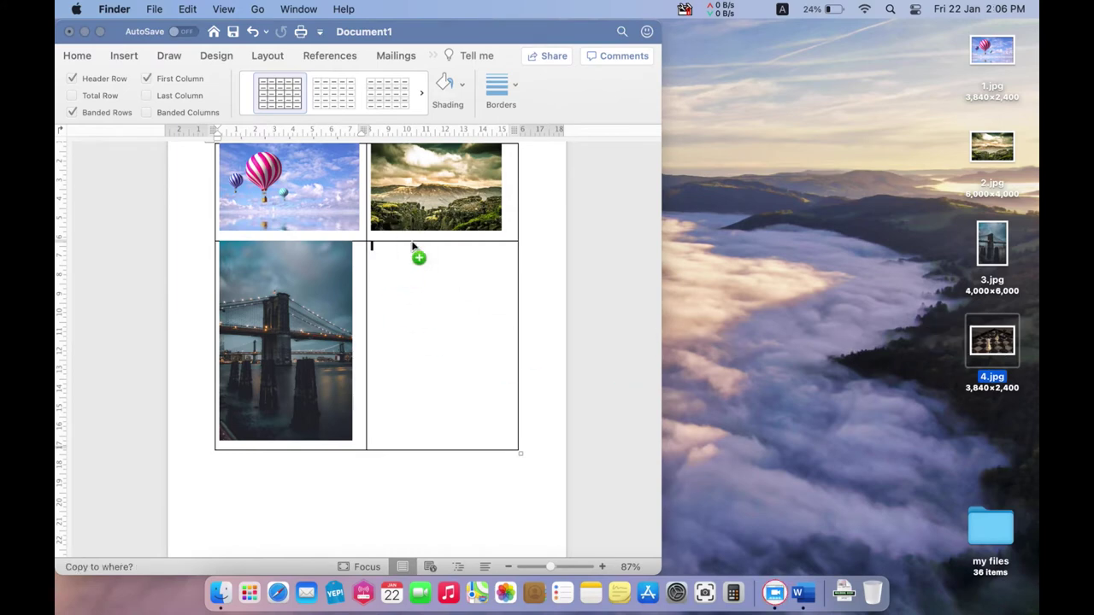
Put chess photo 4.jpg in the bottom-right cell at 6.94 × 4.34 cm and restore full window width.
left_click_drag(413, 246, 415, 247)
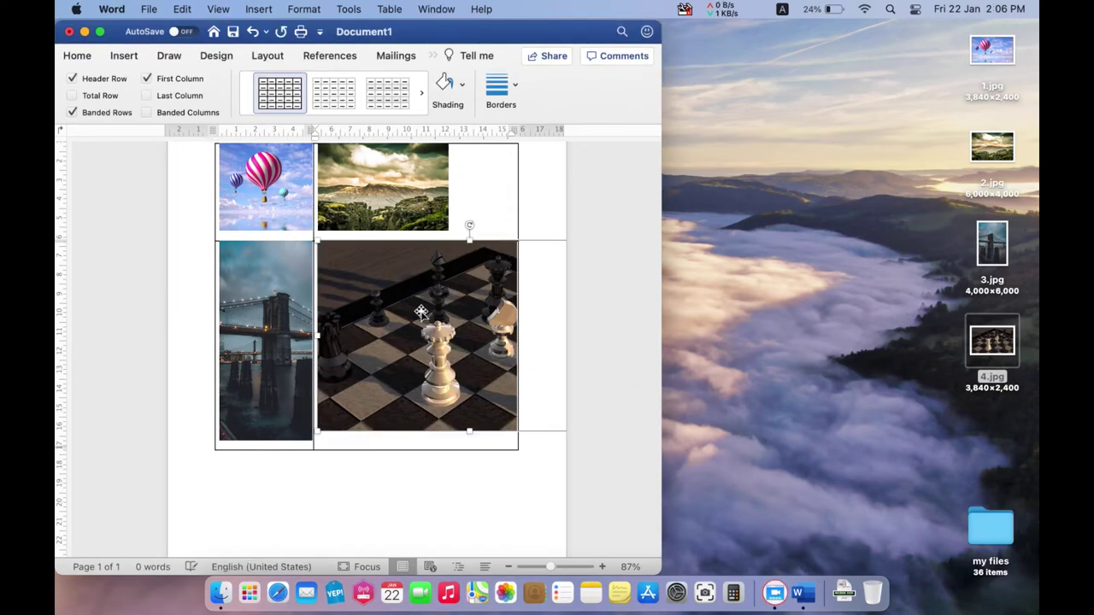
mouse_move(318, 243)
left_mouse_down()
mouse_move(407, 307)
mouse_move(526, 352)
left_mouse_up()
left_click(425, 342)
scroll(424, 342, "up", 3)
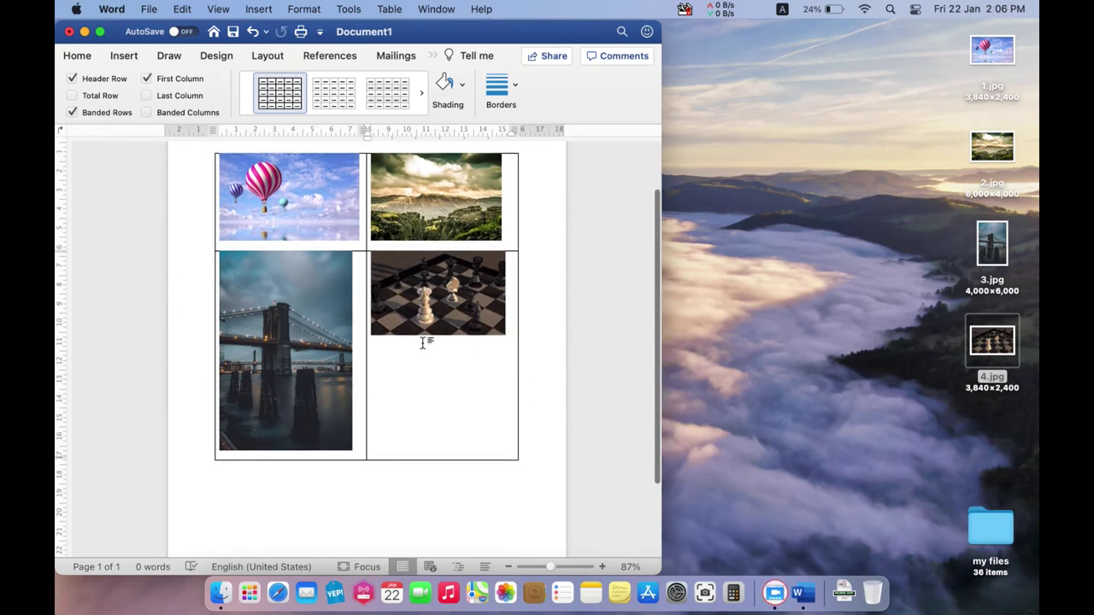
left_click_drag(662, 151, 1037, 149)
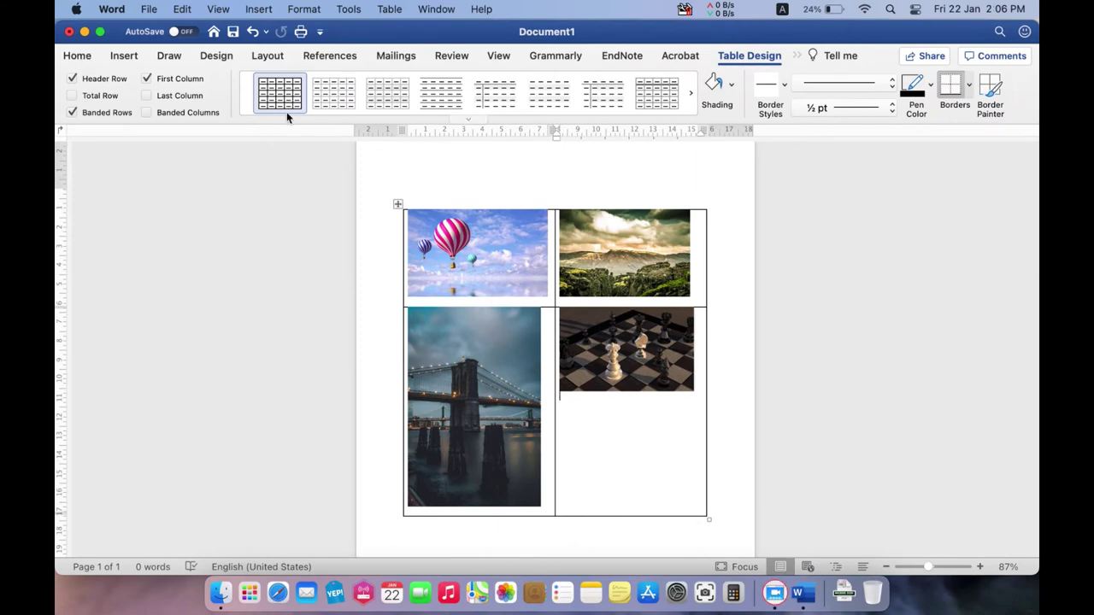
scroll(626, 351, "up", 3)
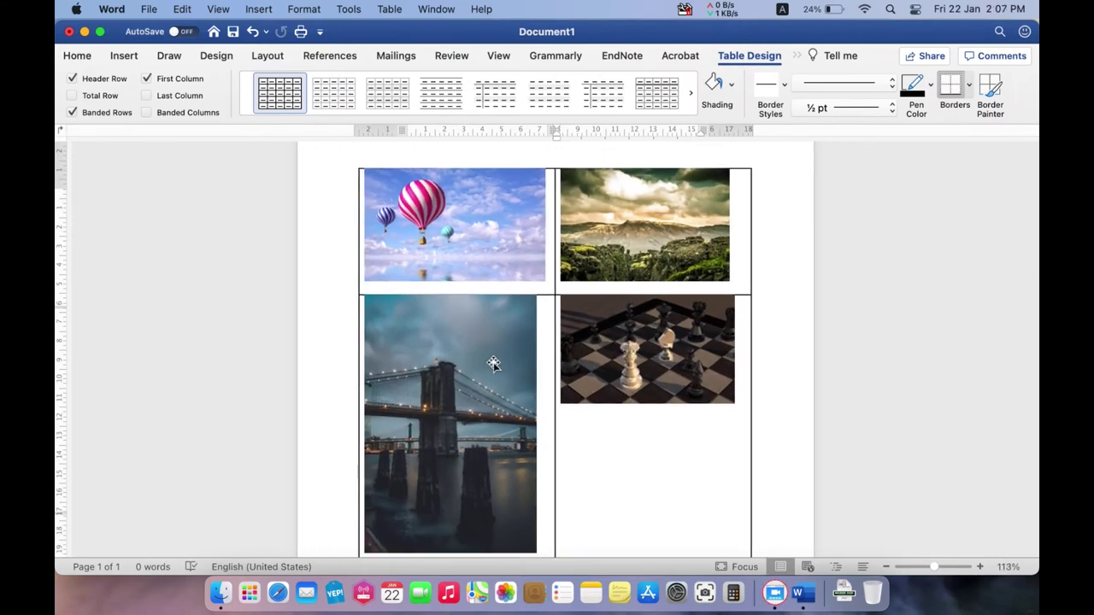
Resize the bridge photo to 7.32 × 4.42 cm and widen the mountain photo slightly.
left_click(494, 364)
scroll(492, 365, "down", 1)
left_click_drag(450, 540, 453, 392)
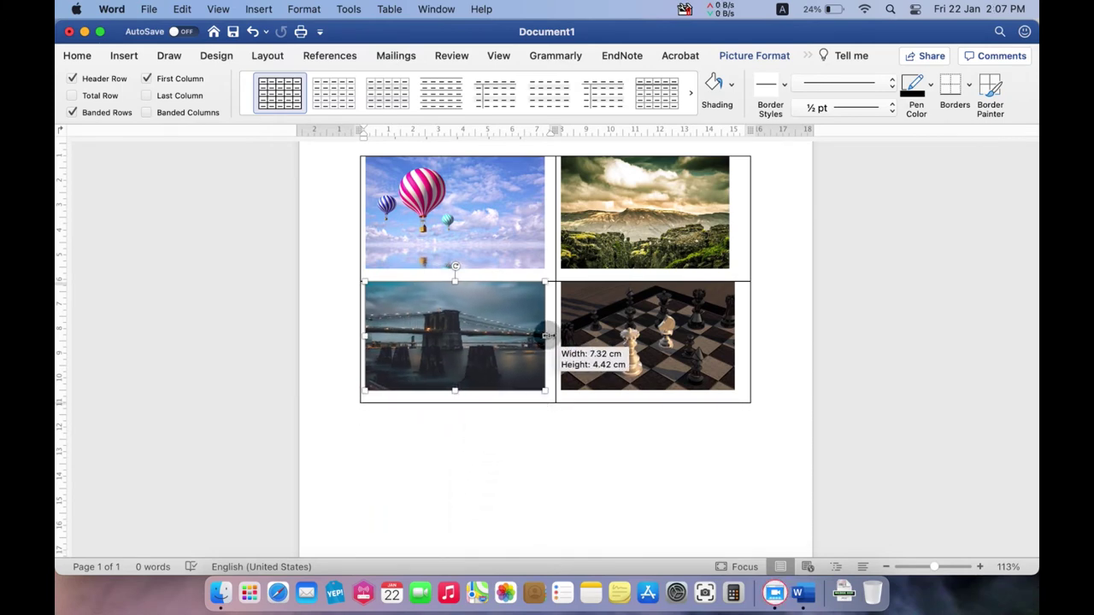
left_click_drag(539, 336, 549, 336)
left_click(587, 342)
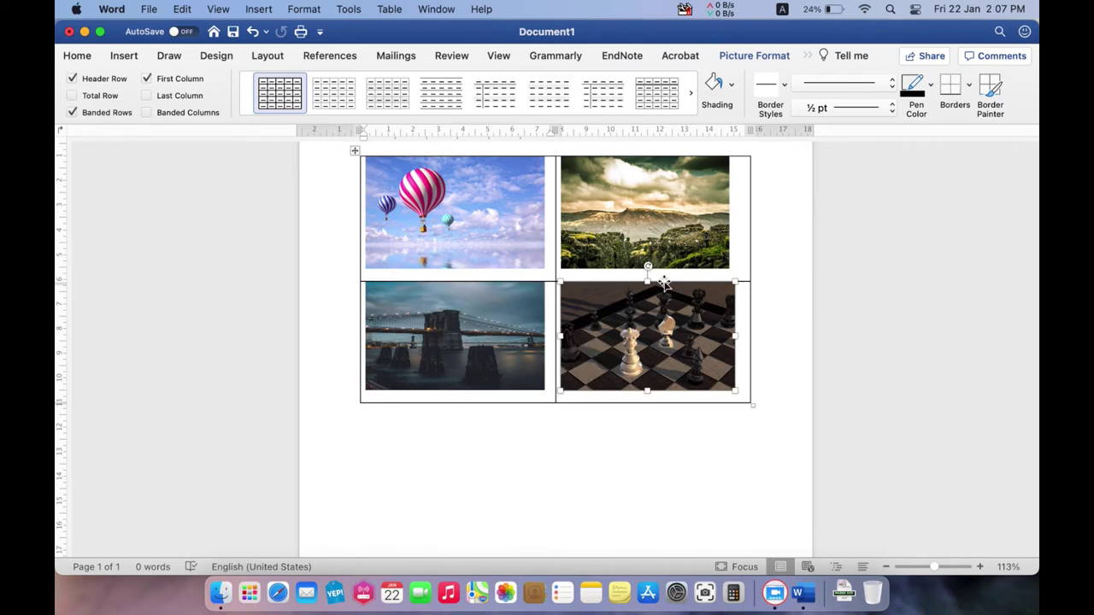
left_click(718, 219)
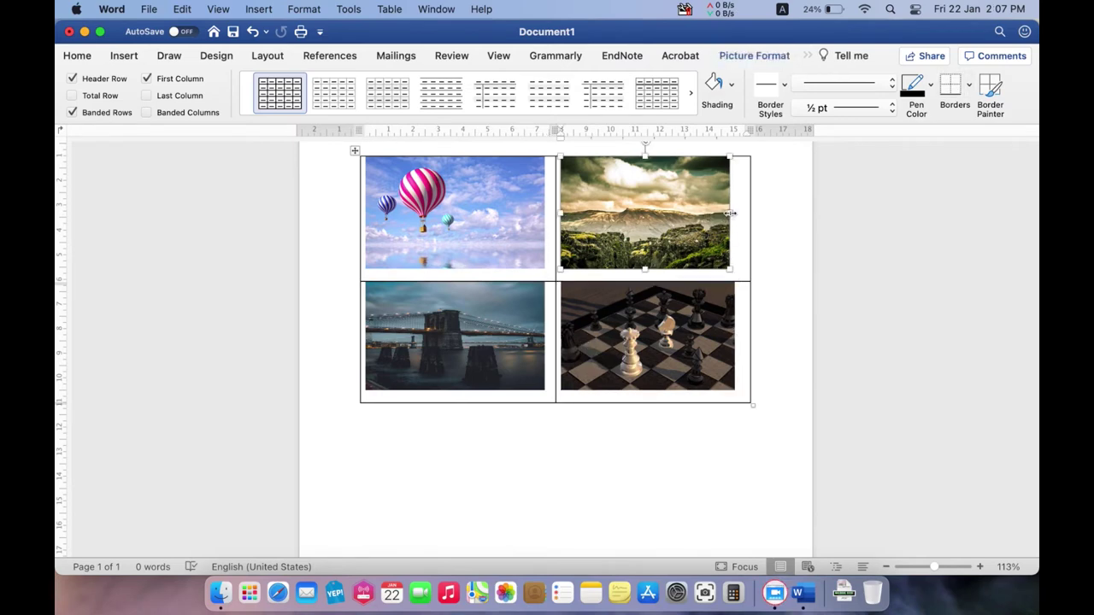
left_click_drag(729, 213, 735, 215)
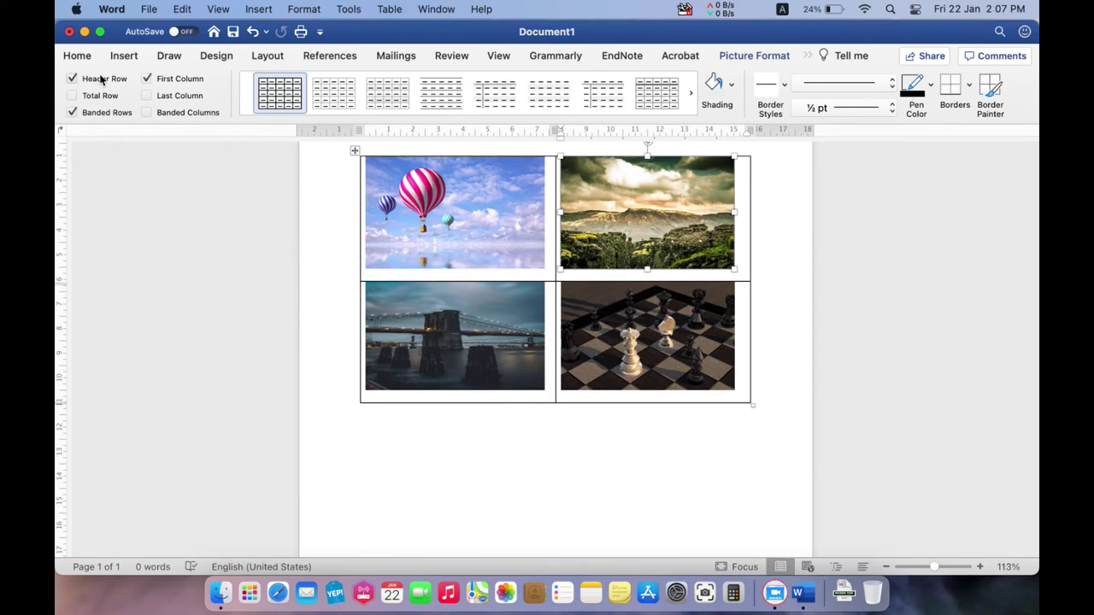
left_click(79, 54)
scroll(315, 177, "up", 1)
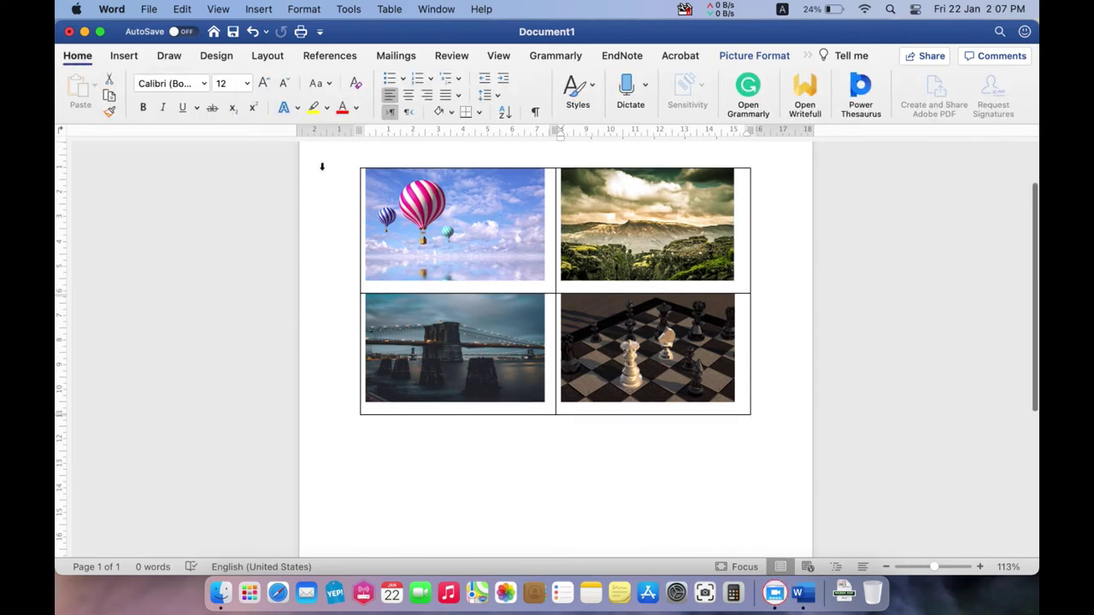
Center the photos horizontally and vertically within their table cells.
left_click(356, 165)
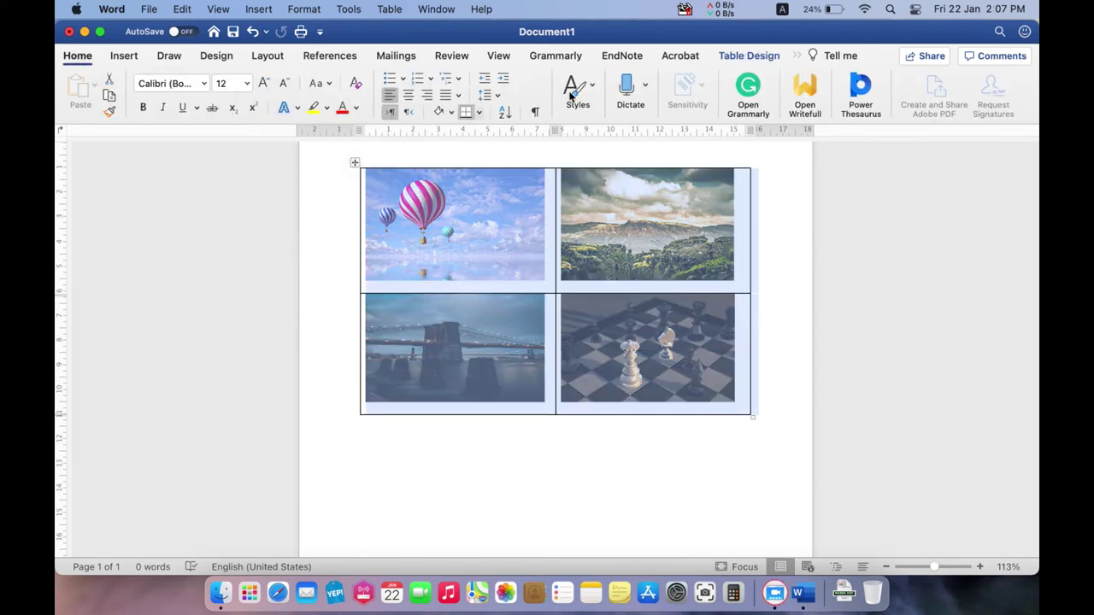
left_click(759, 54)
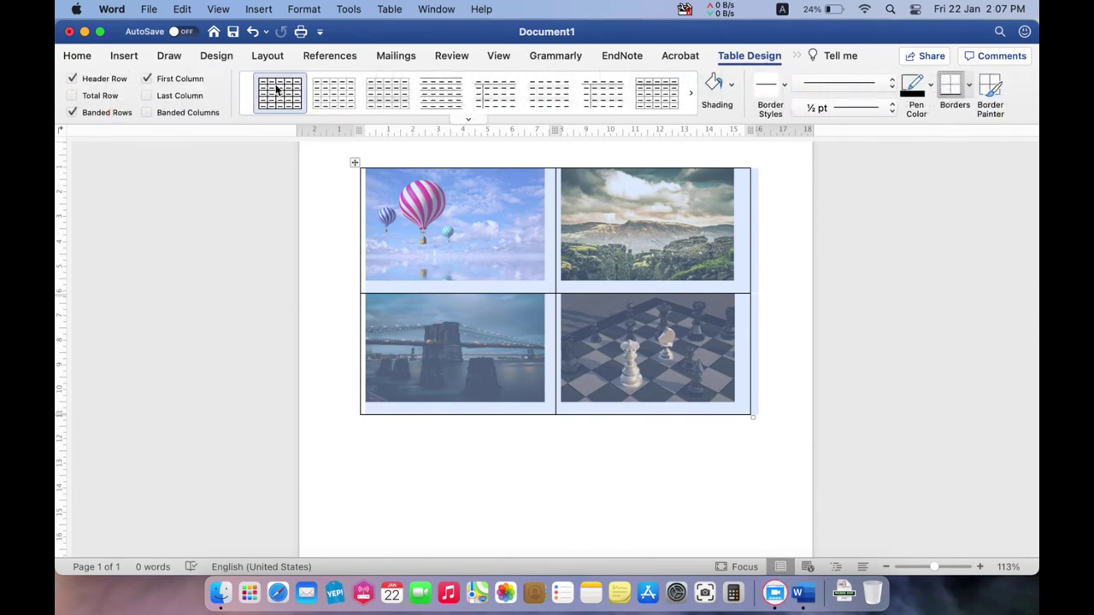
left_click(124, 55)
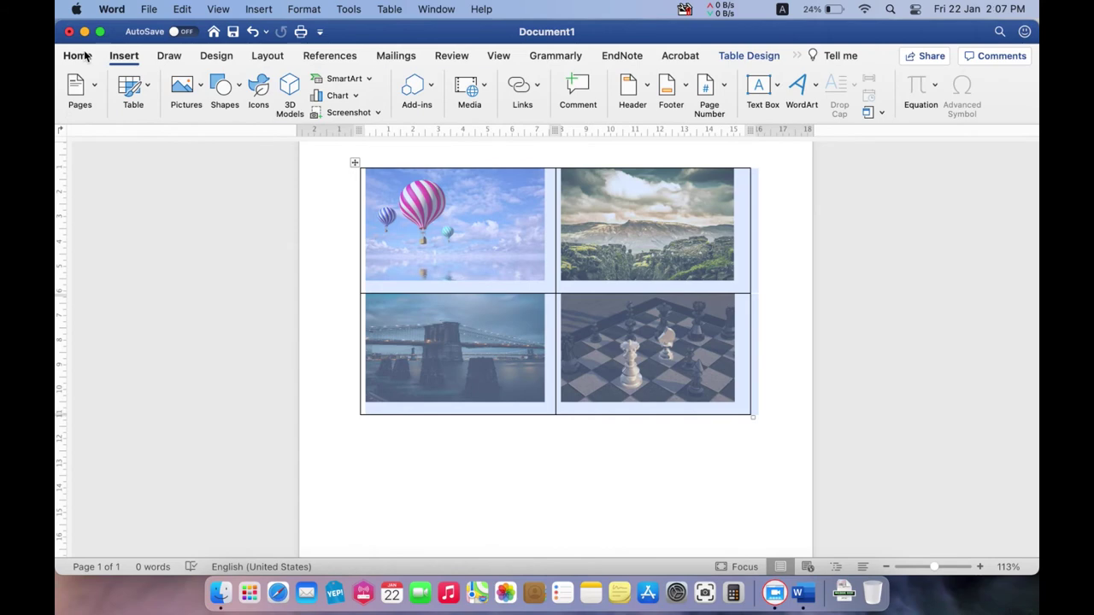
left_click(85, 56)
left_click(409, 96)
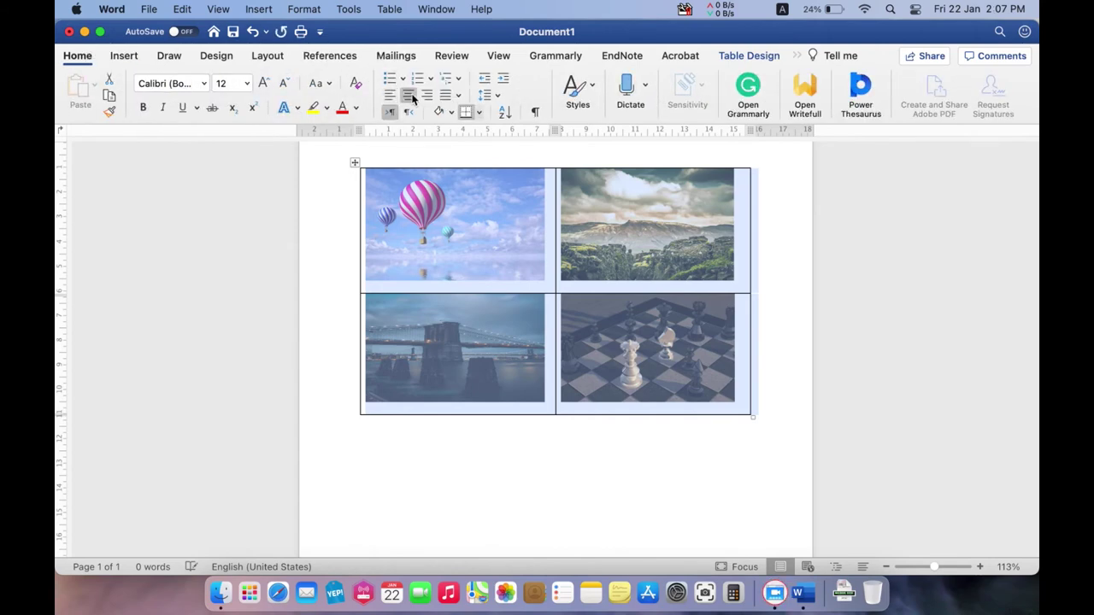
left_click(763, 60)
left_click(805, 68)
left_click(807, 82)
left_click(807, 91)
left_click(809, 111)
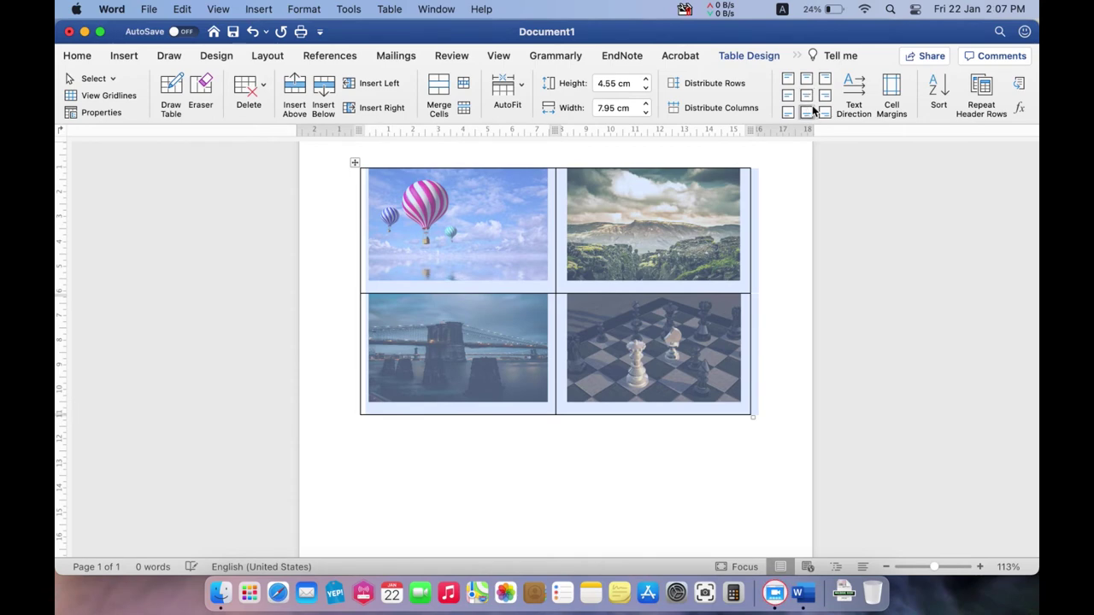
left_click(826, 99)
left_click(808, 98)
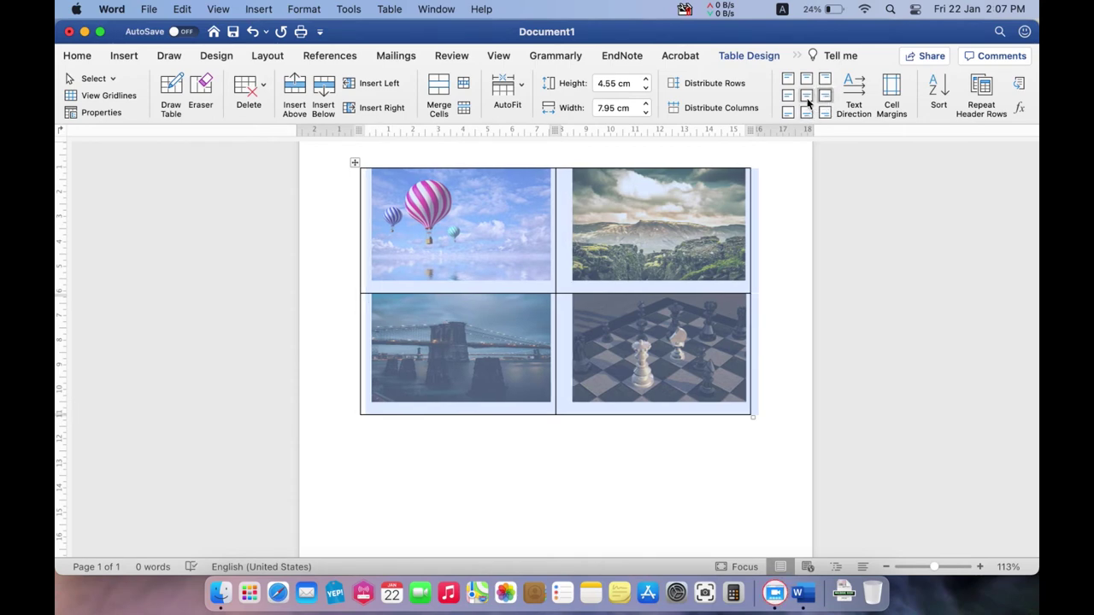
Remove all borders from the photo table with No Border.
left_click(578, 290)
left_click(356, 165)
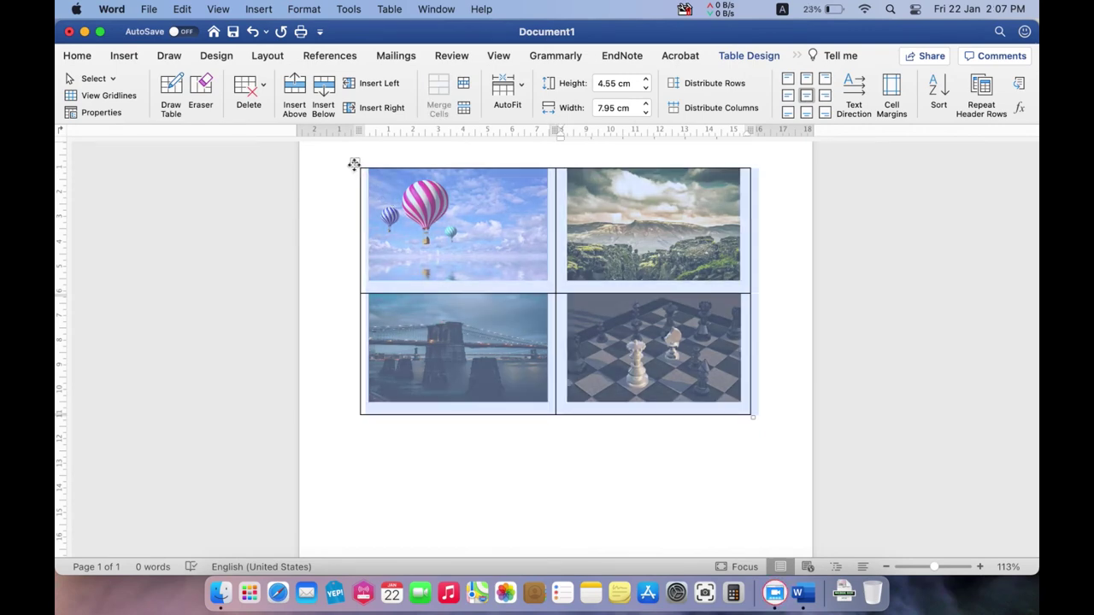
left_click(81, 56)
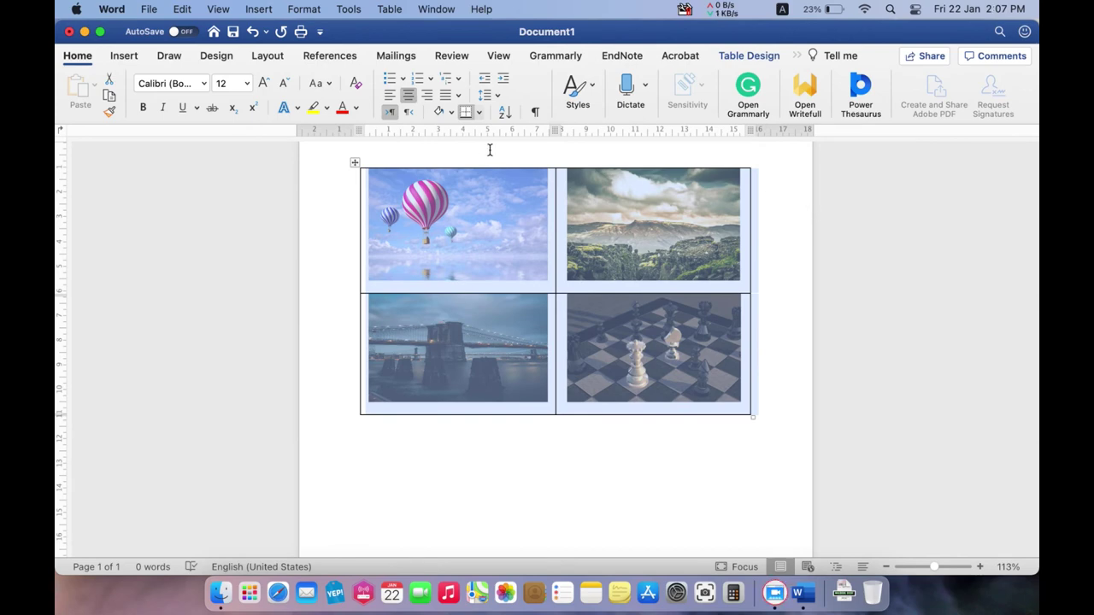
left_click(481, 114)
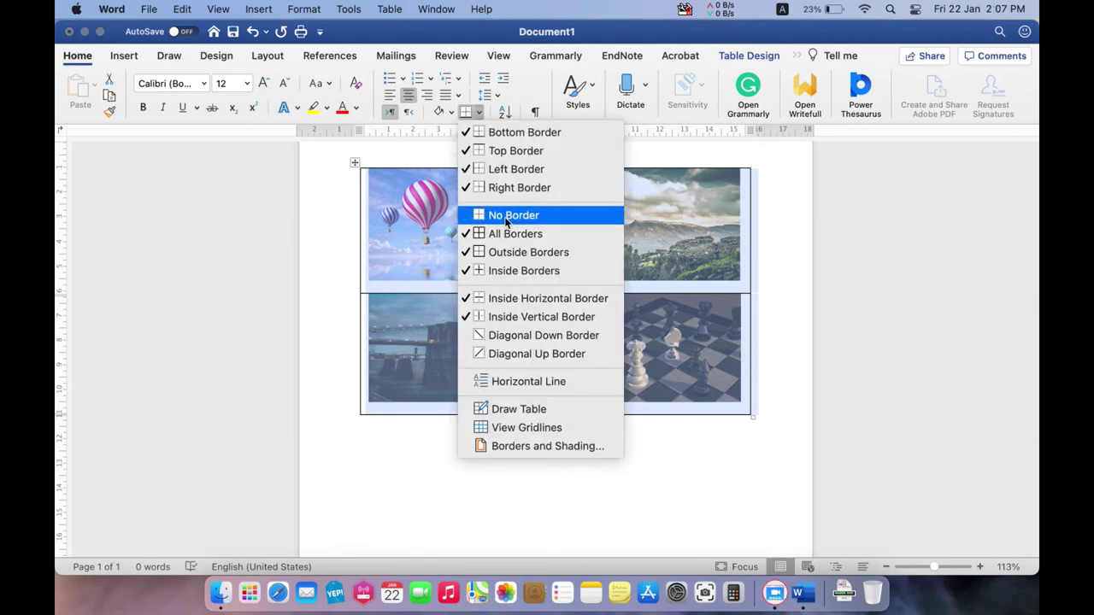
left_click(528, 219)
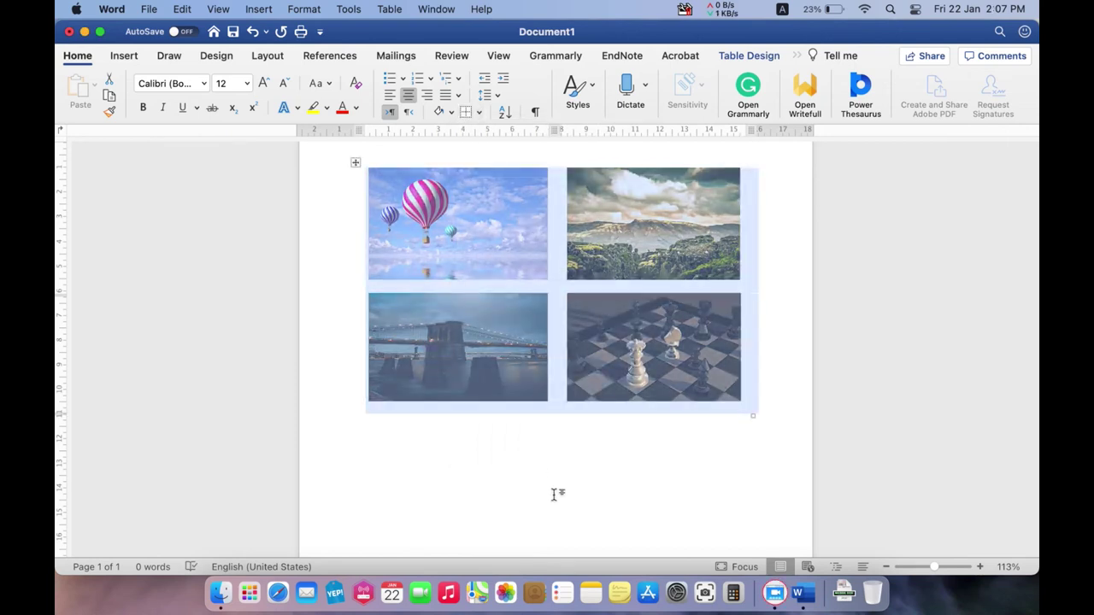
left_click(554, 494)
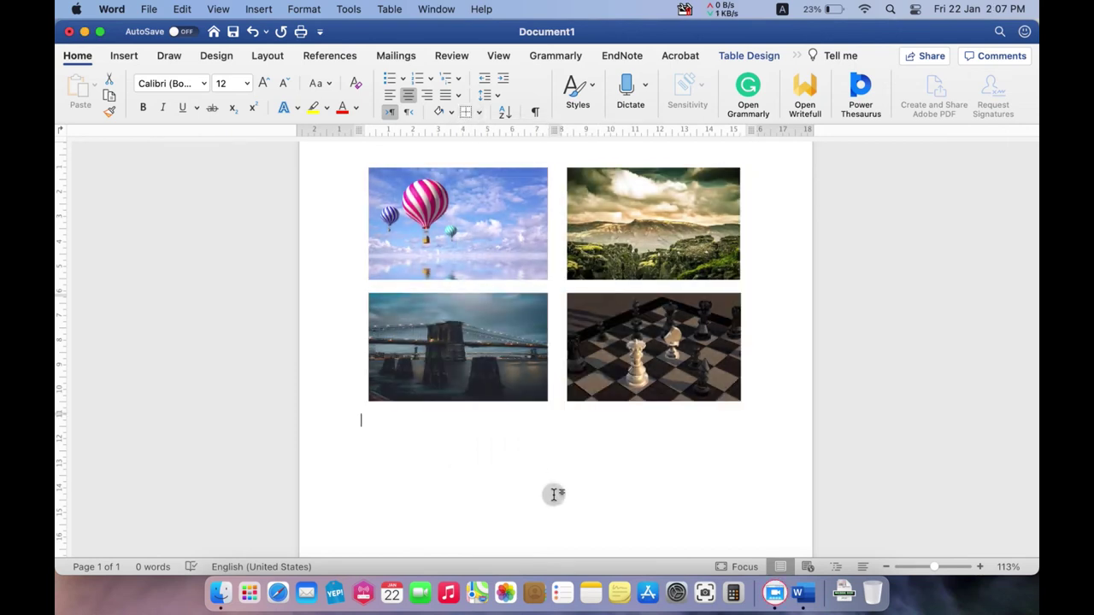
left_click(457, 289)
type("(1")
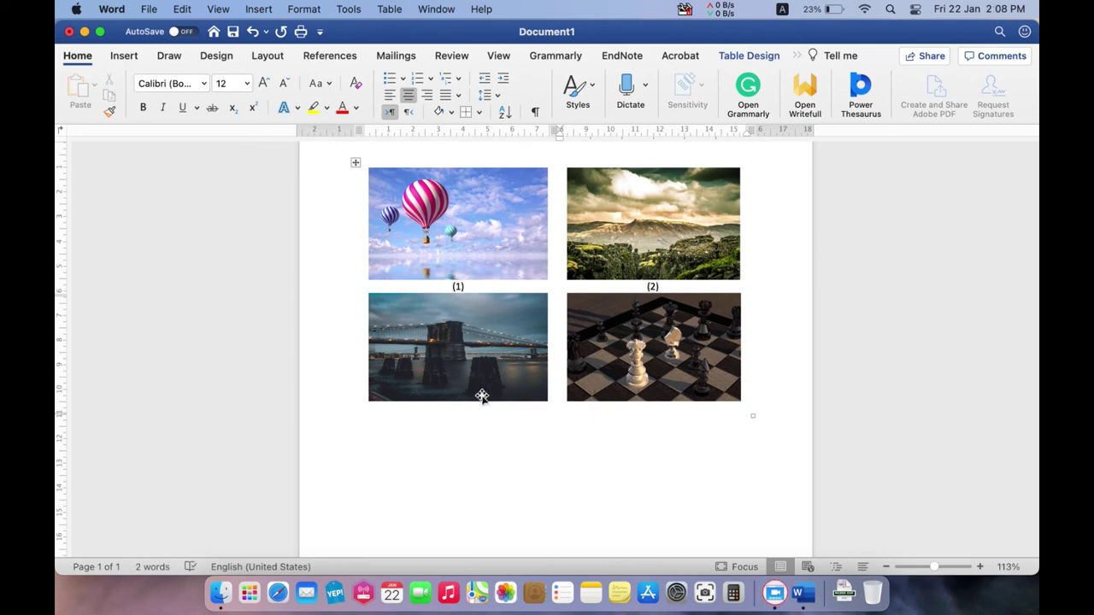
Type caption (3) under the bottom-left photo and dismiss the unit converter popup.
type("3")
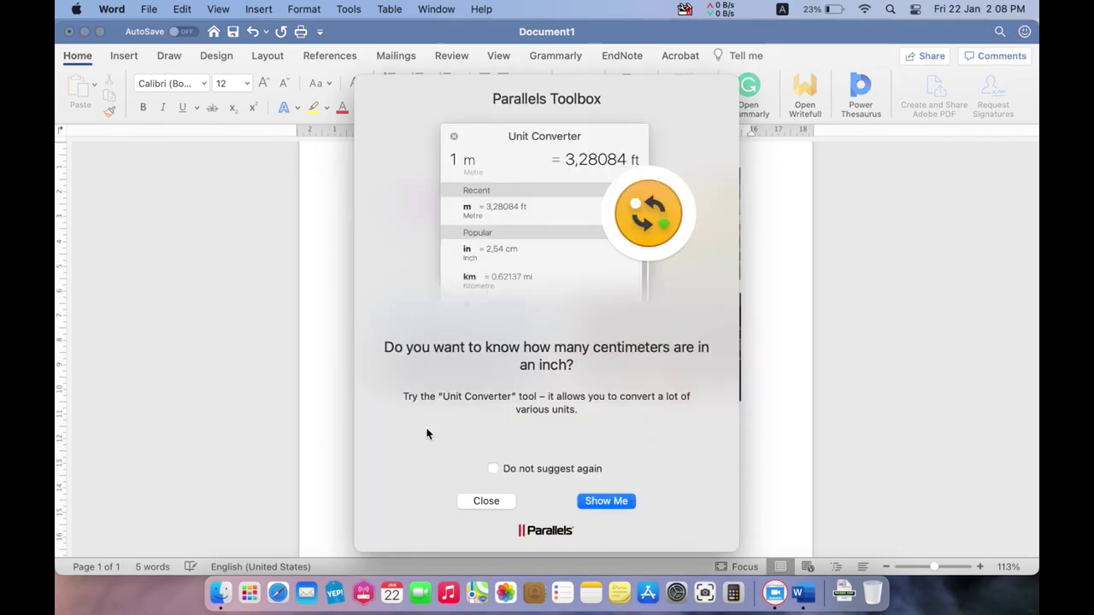
left_click(484, 502)
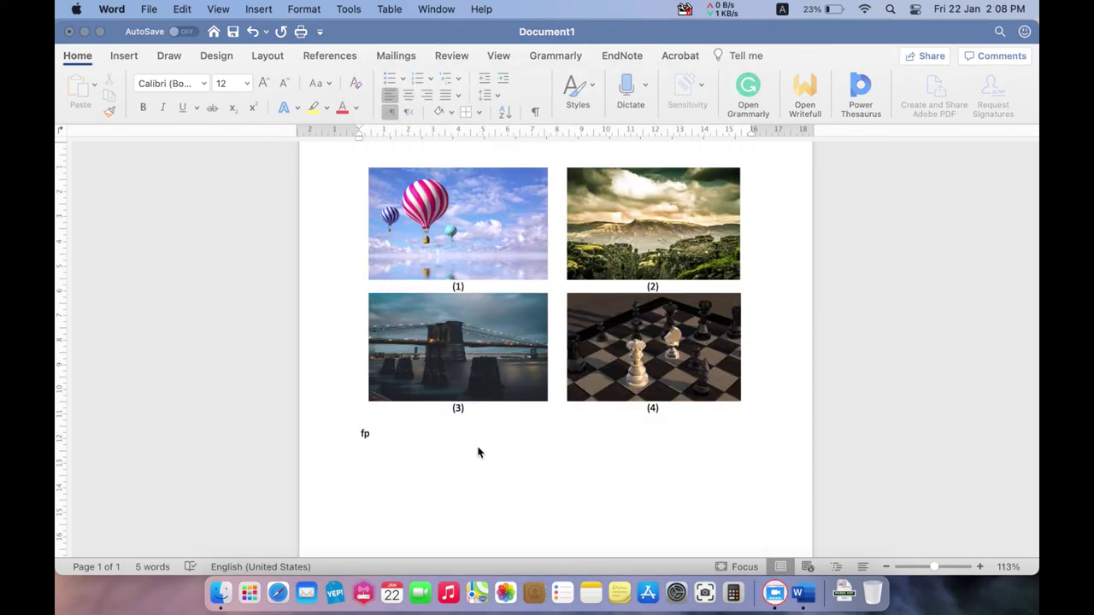
Fix the typo so the line below the table reads 'Four images in one page'.
key("BackSpace")
type("ou")
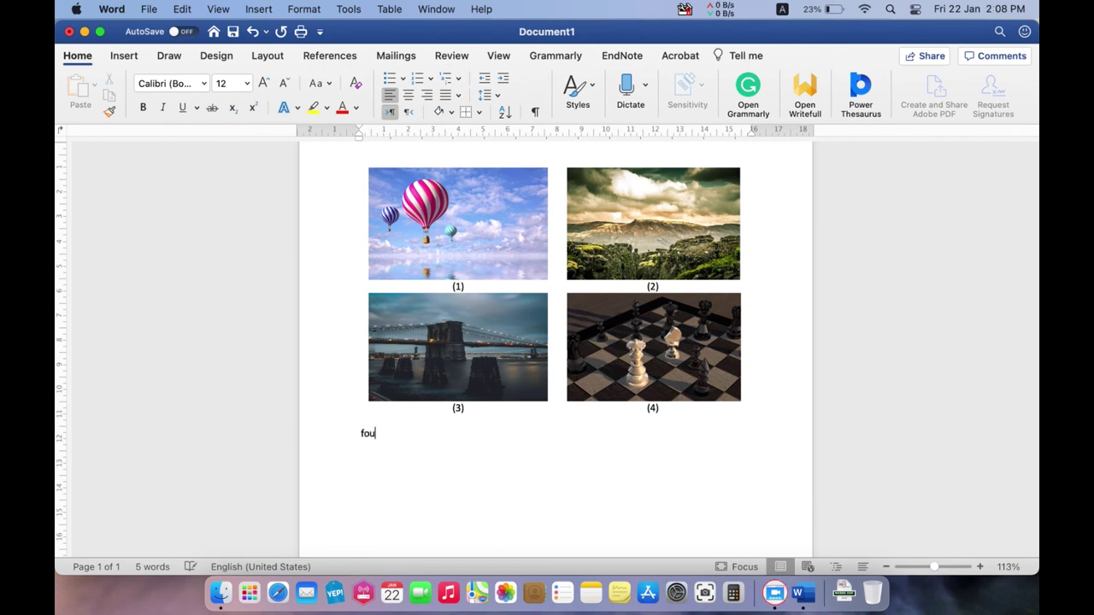
type("r imag")
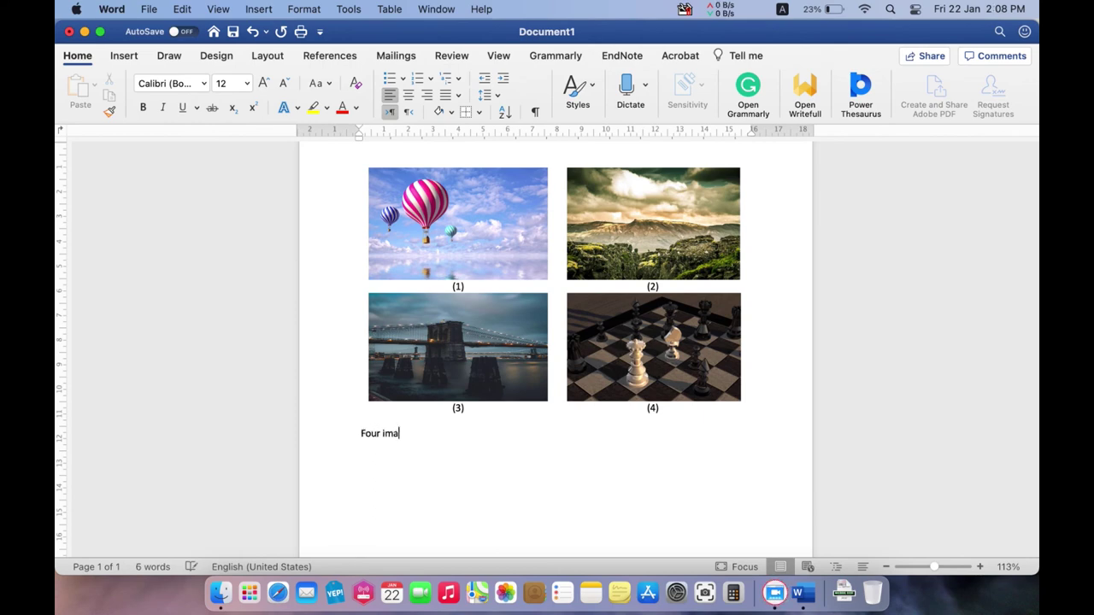
type("es in ")
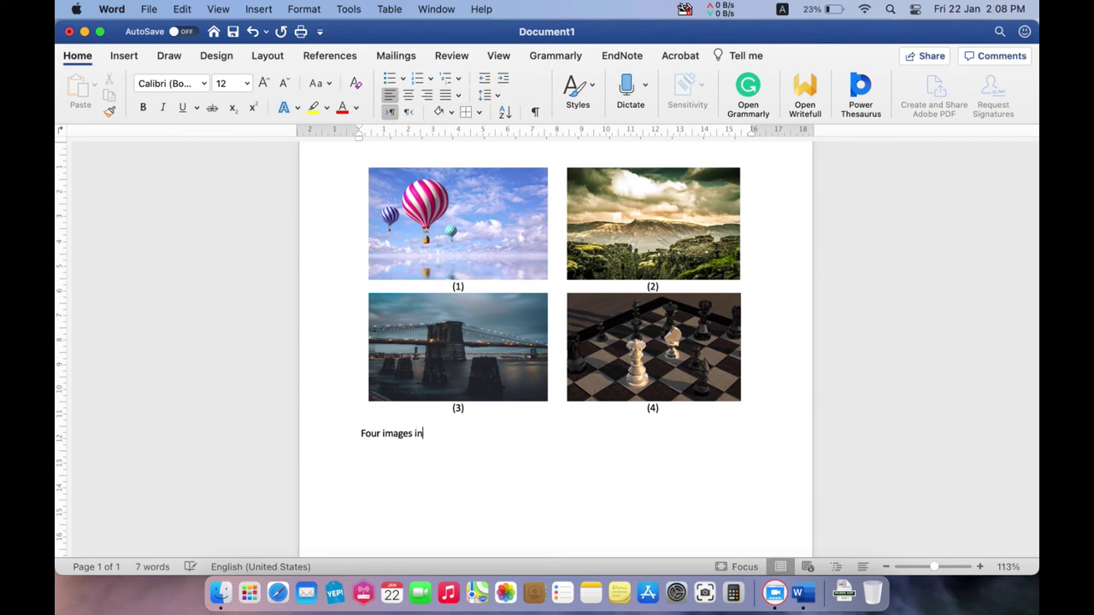
type("one p")
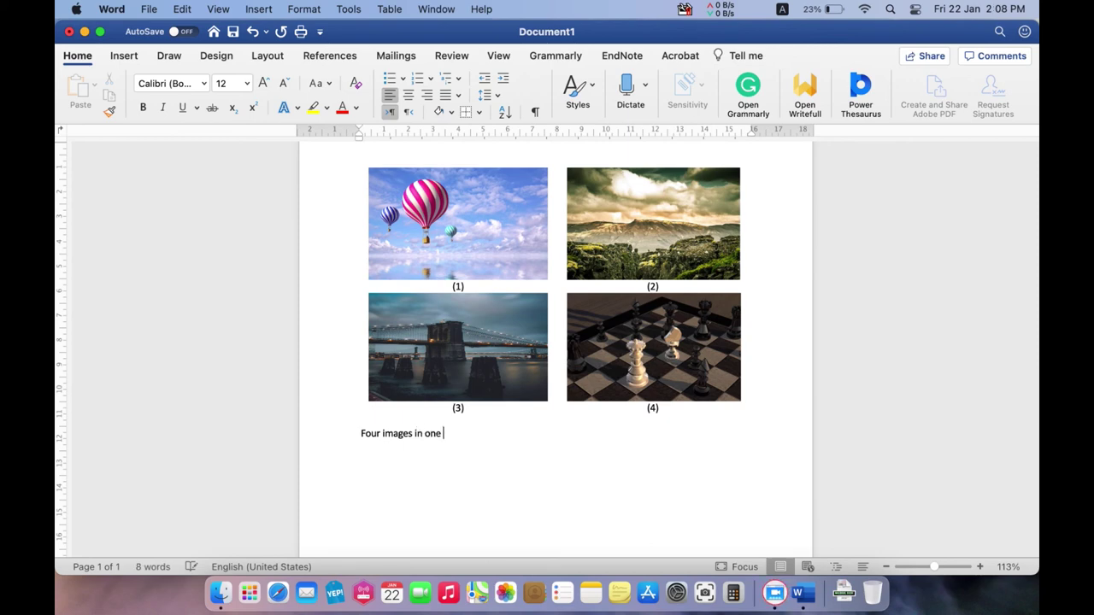
type("age")
scroll(459, 420, "down", 3)
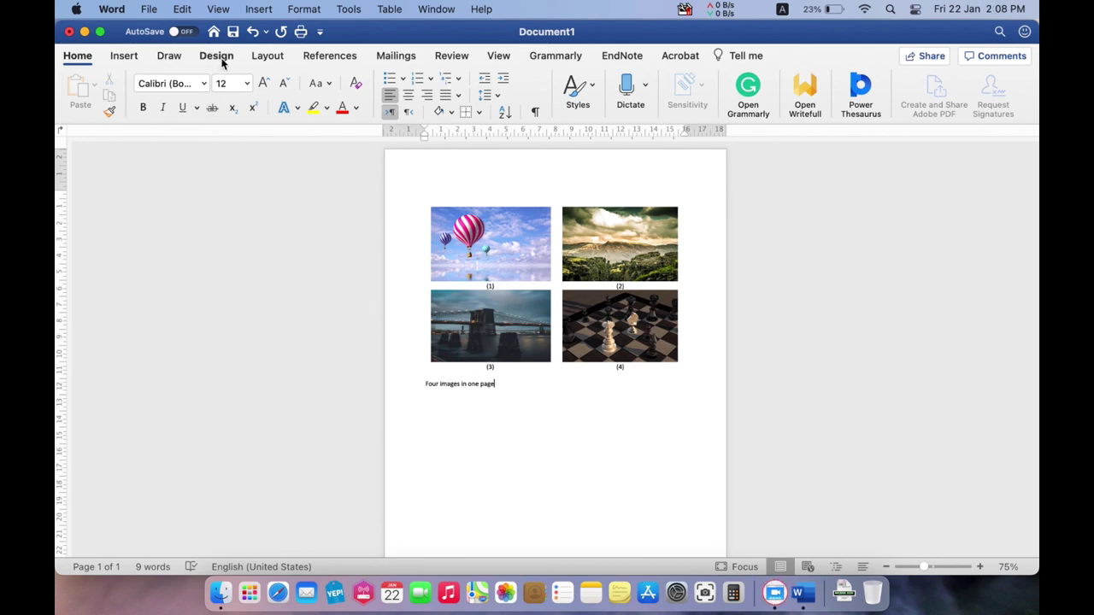
Save the document as 1.docx on the Desktop, then minimize Word and select its file icon.
left_click(232, 34)
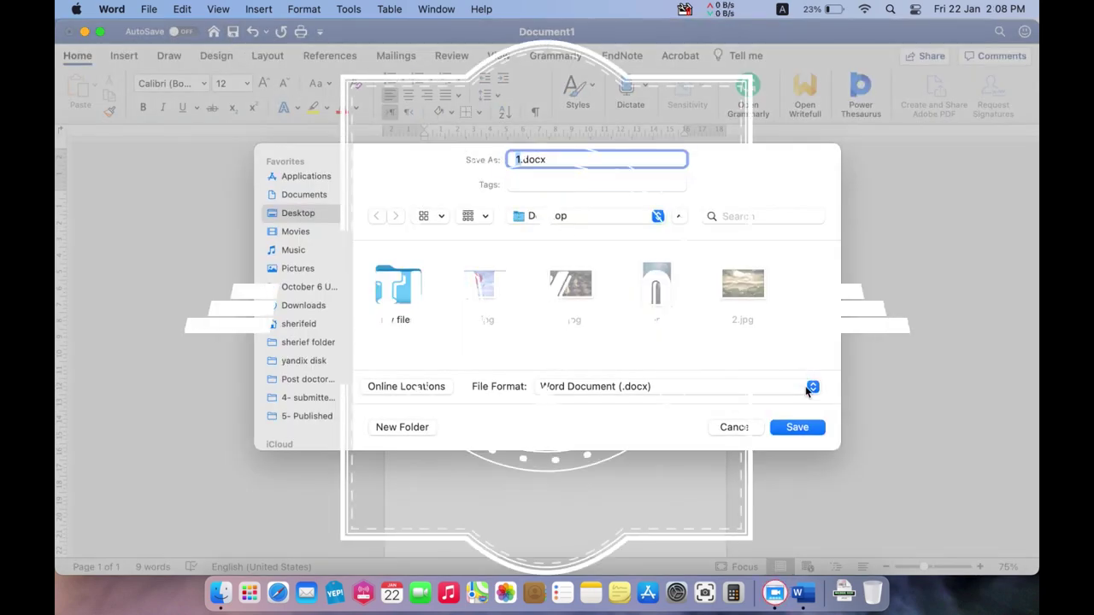
left_click(797, 427)
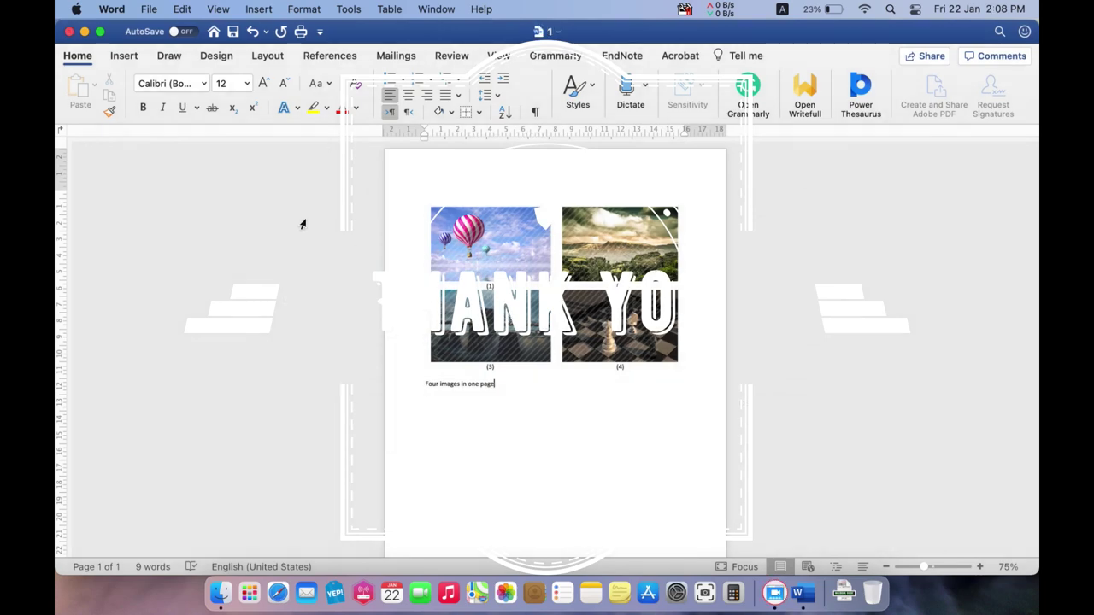
left_click(85, 33)
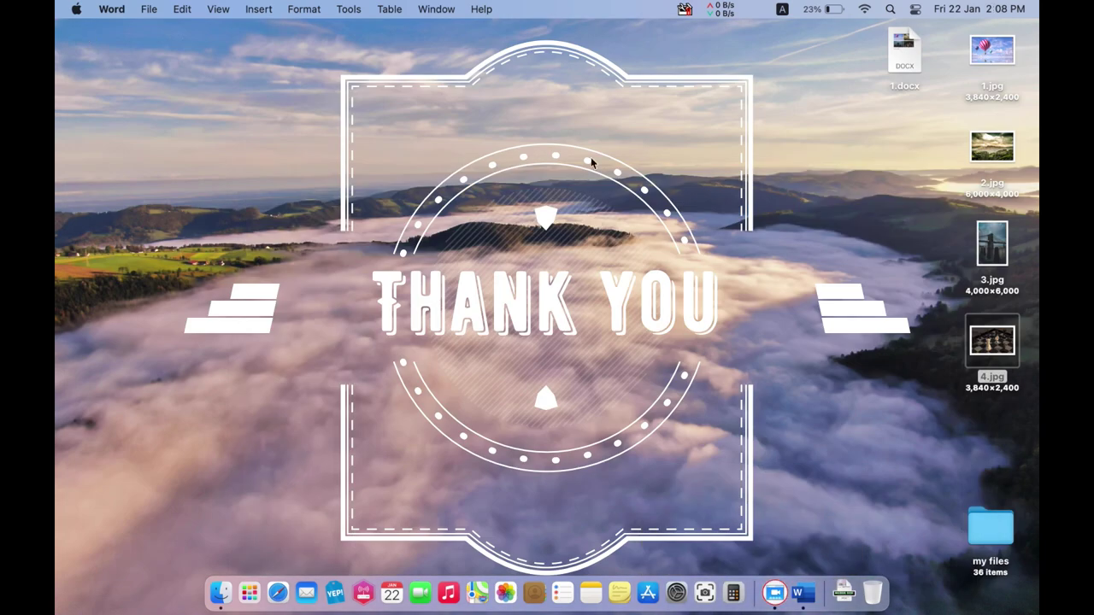
left_click(904, 51)
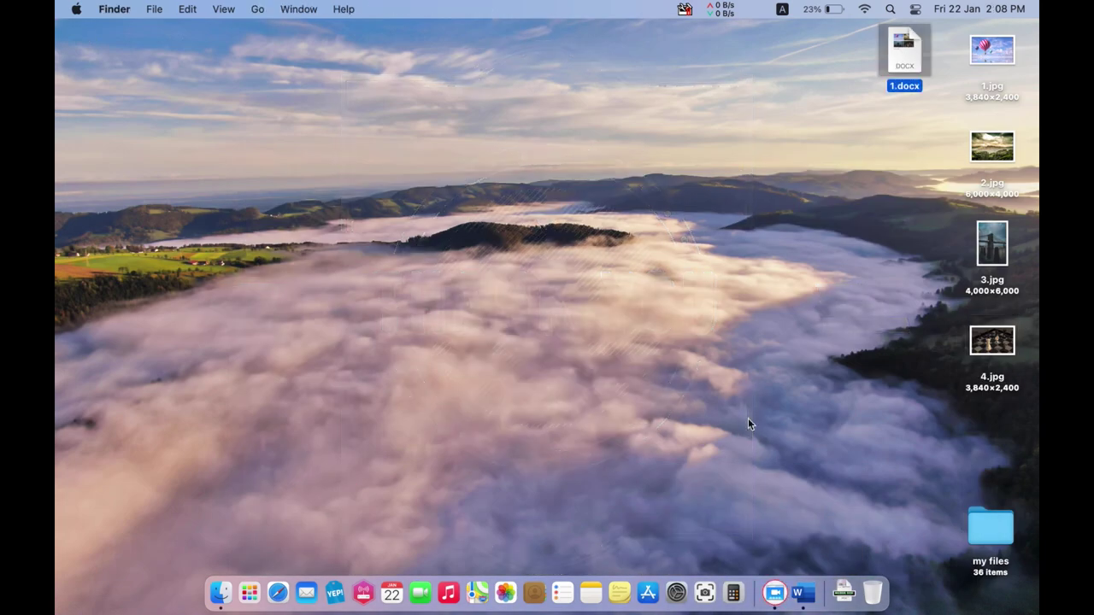